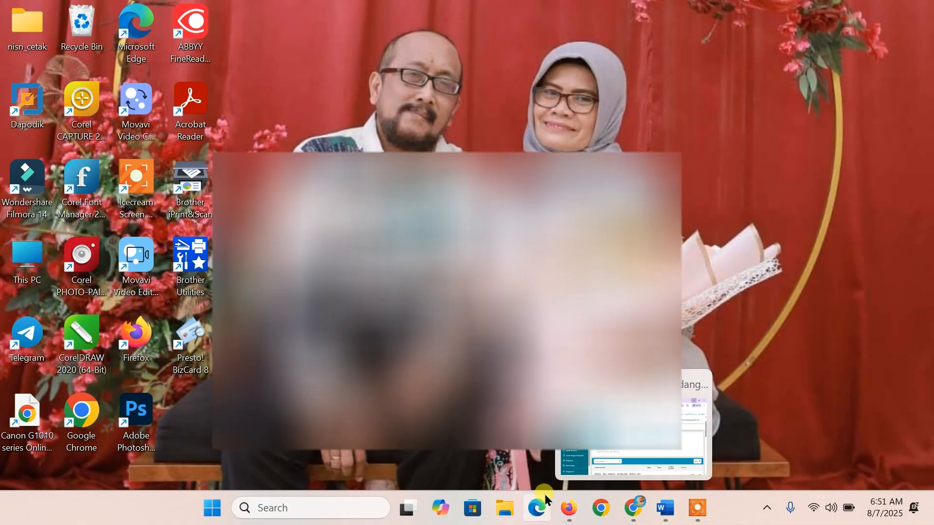
Step: Switch to the Word document and copy the RKAS web app link from its first page
left_click(664, 507)
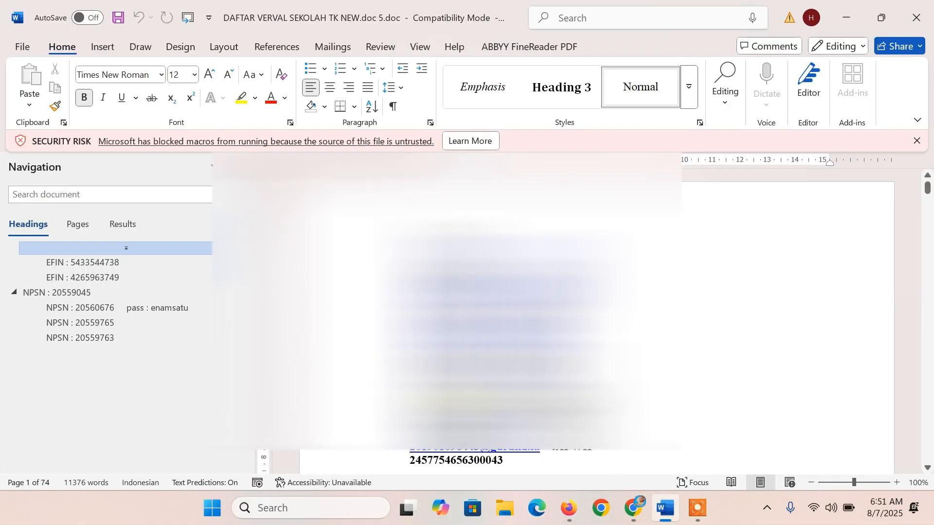
double_click(514, 389)
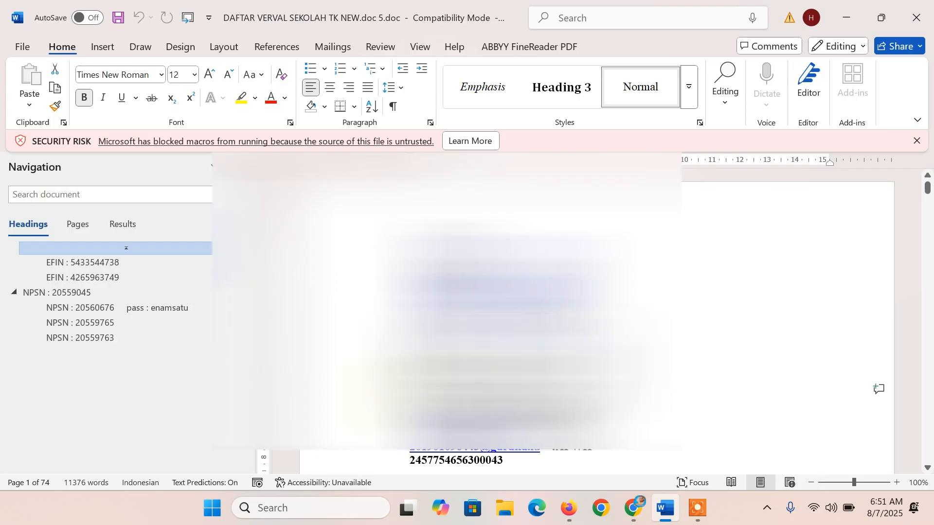
key("ctrl+c")
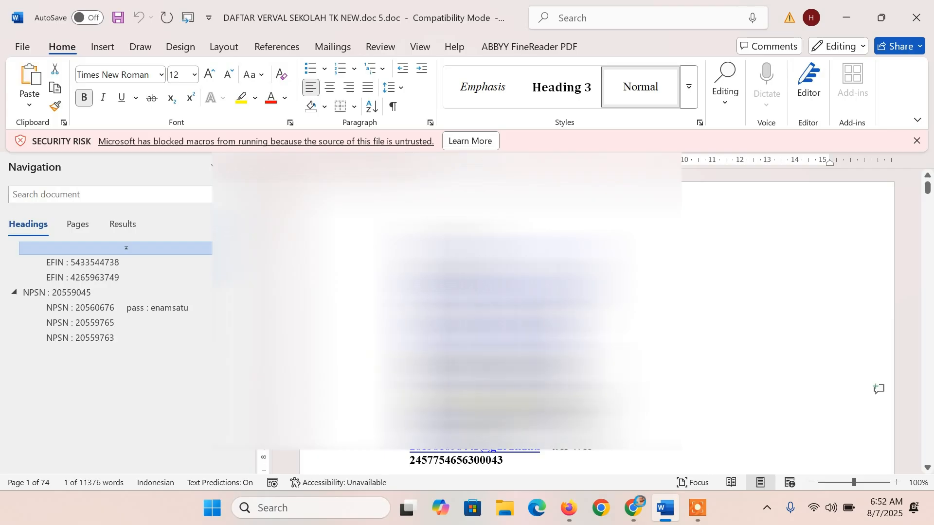
left_click(602, 508)
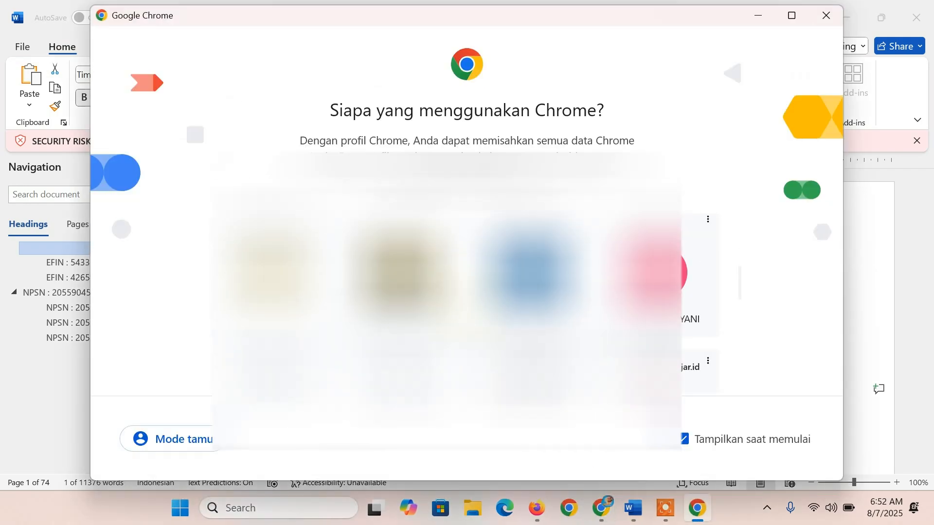
scroll(466, 302, "up", 2)
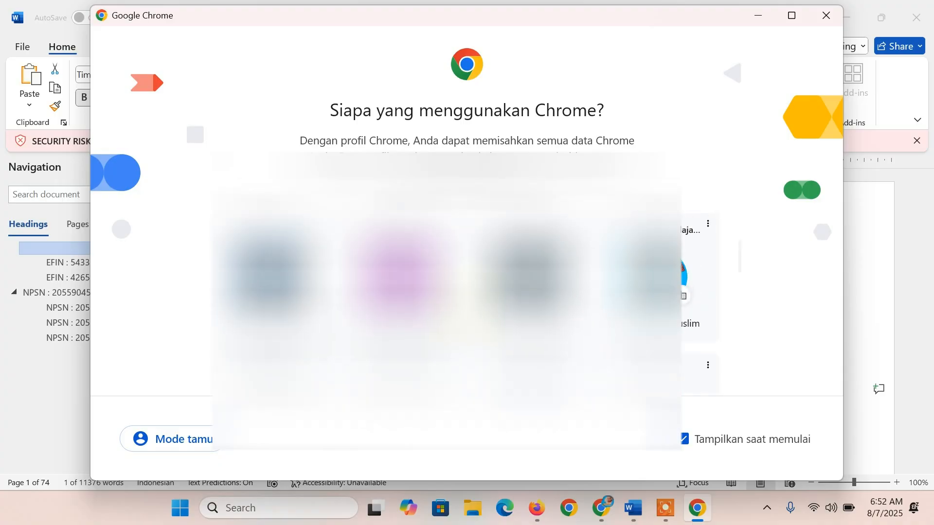
left_click(402, 299)
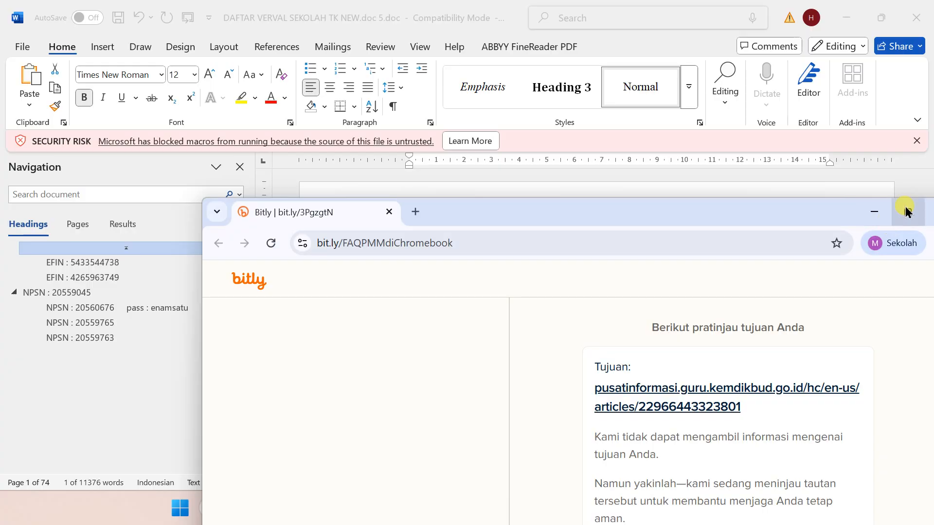
left_click(907, 212)
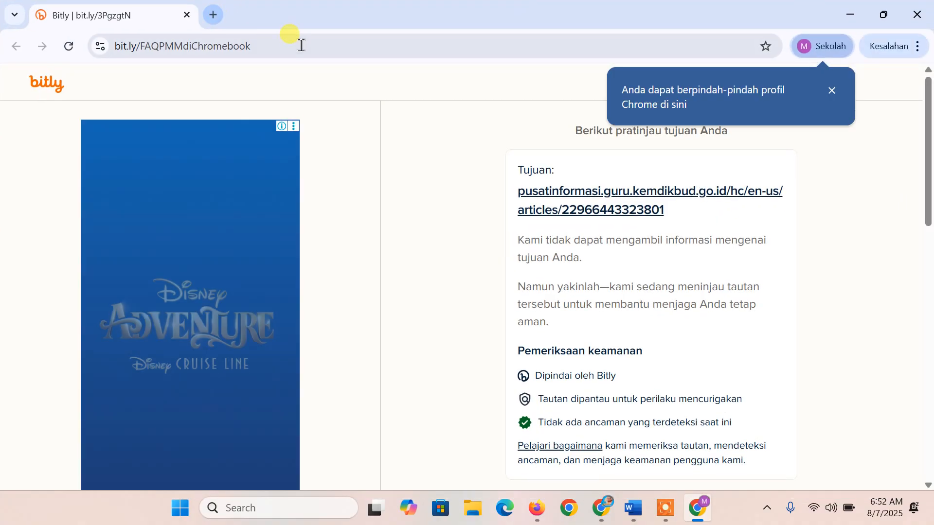
left_click(298, 43)
key("ctrl+v")
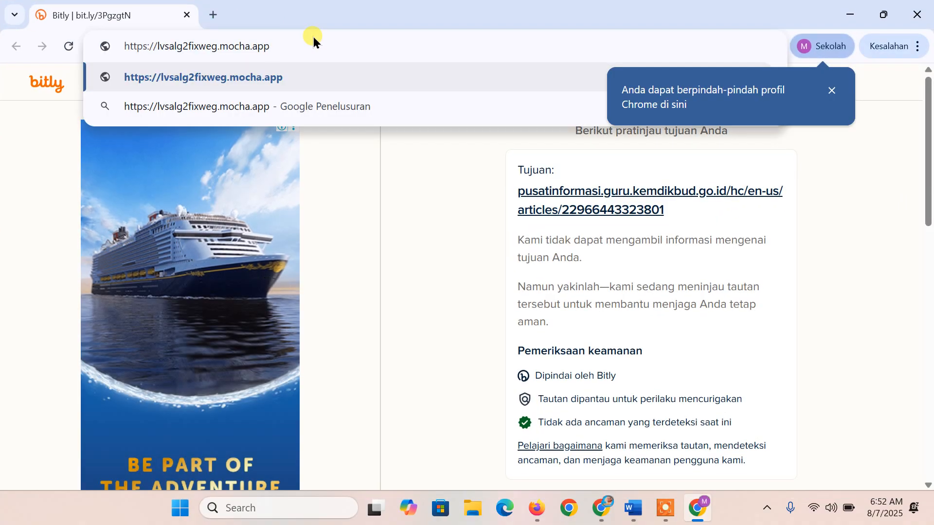
key("Return")
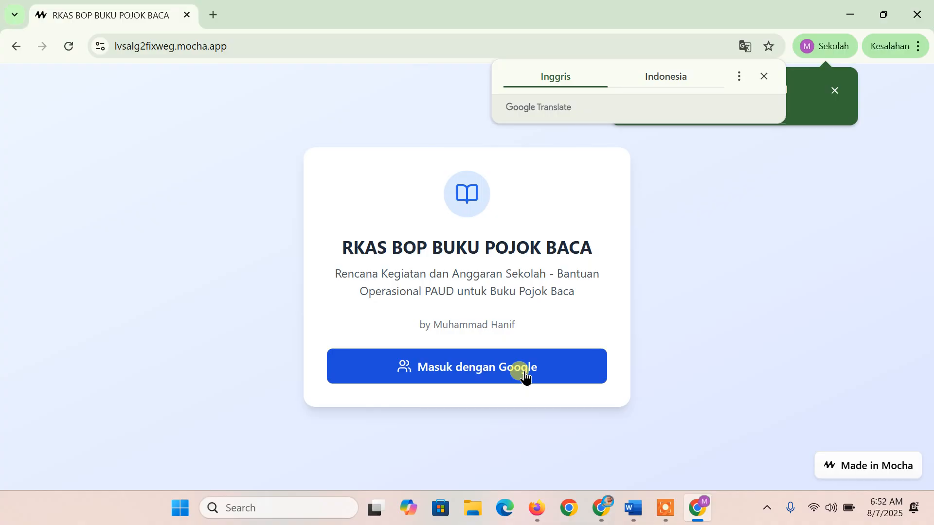
Step: Sign in to RKAS BOP BUKU POJOK BACA with the school's Google account and approve the Mocha access
left_click(523, 377)
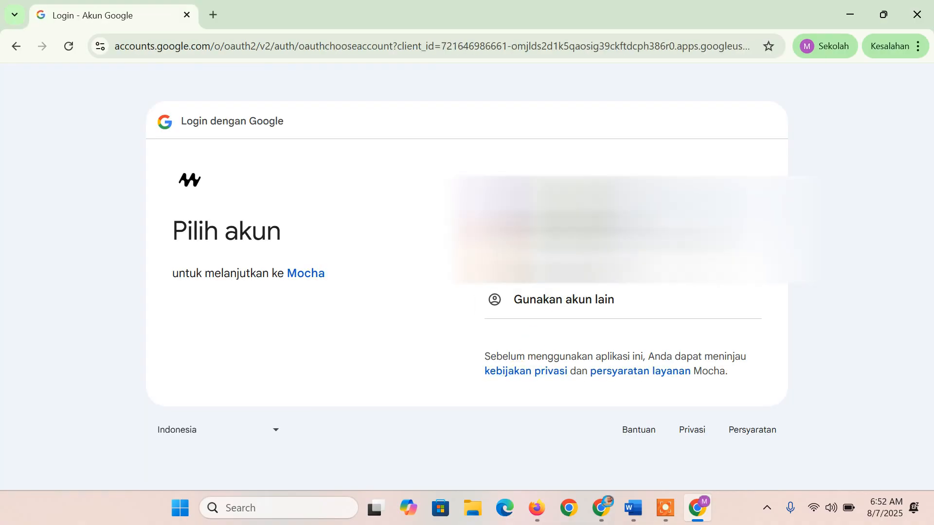
left_click(577, 204)
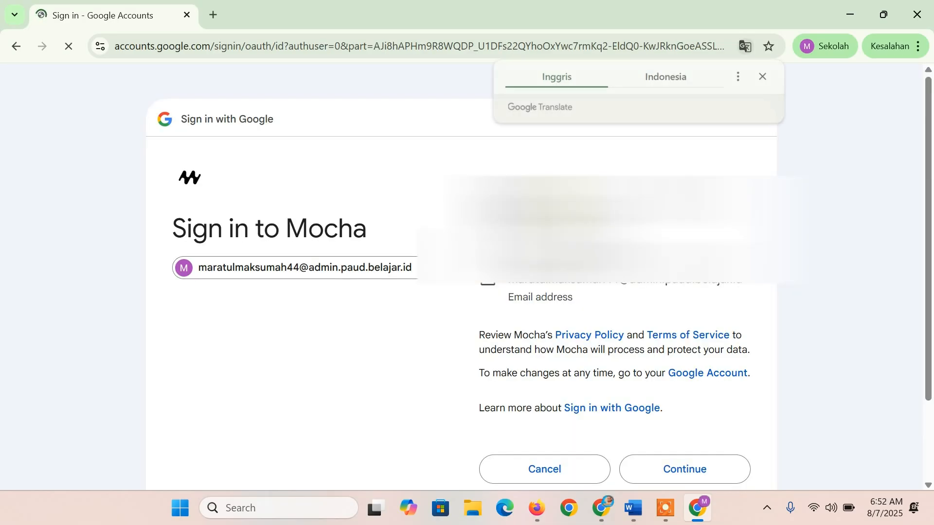
left_click(695, 470)
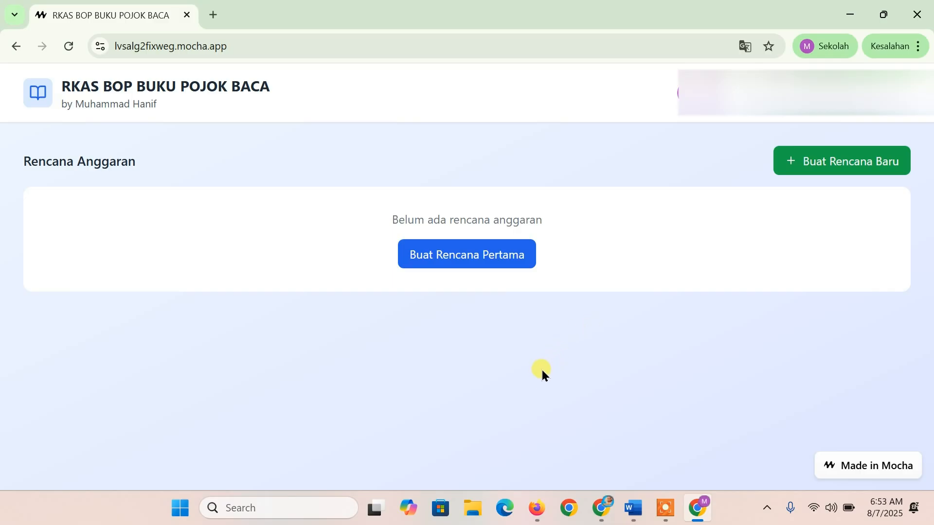
Step: Switch to the SIPLah store in Firefox and view the specifications of the Literasi dan STEAM teacher's guide for PAUD
left_click(535, 510)
scroll(394, 206, "down", 5)
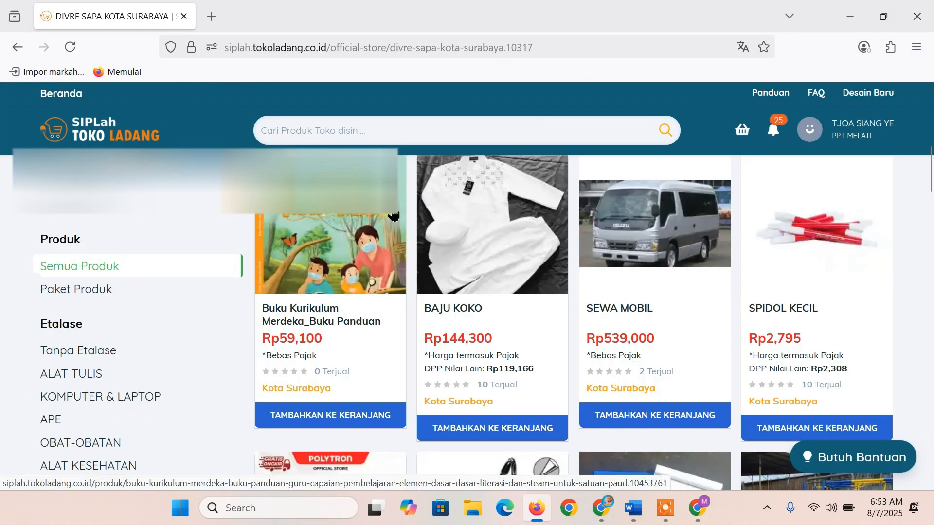
scroll(394, 214, "up", 2)
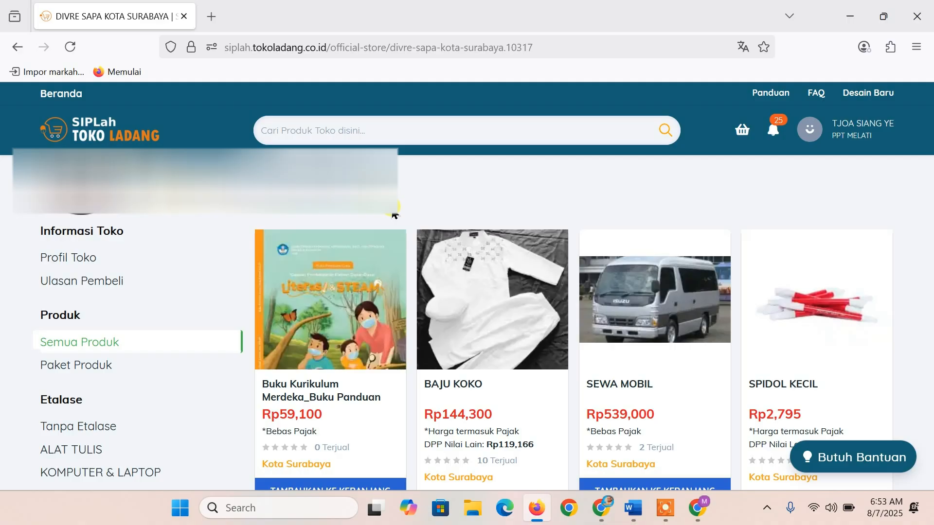
left_click(305, 402)
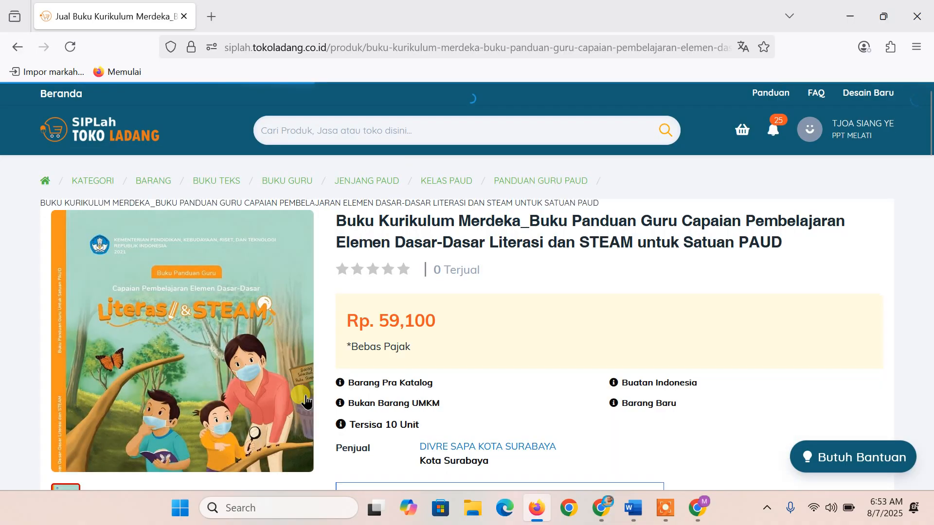
scroll(341, 359, "down", 3)
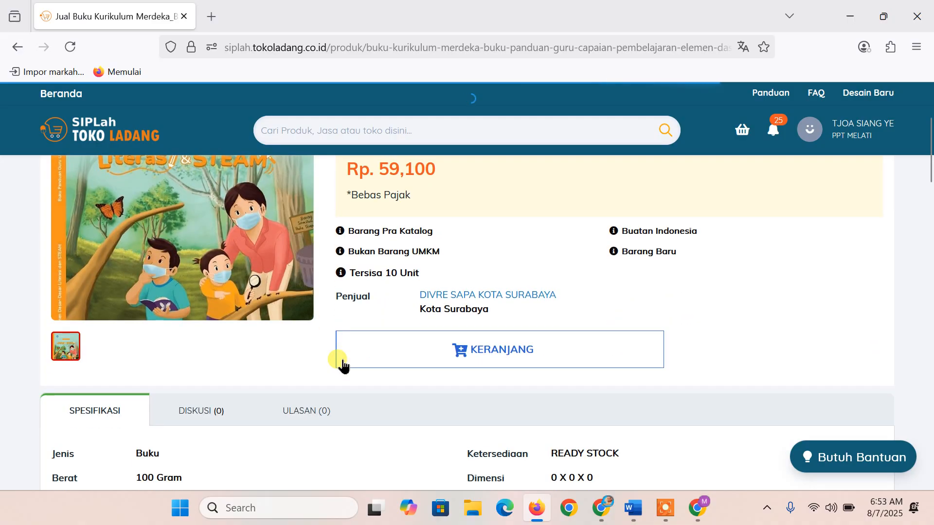
scroll(343, 364, "down", 3)
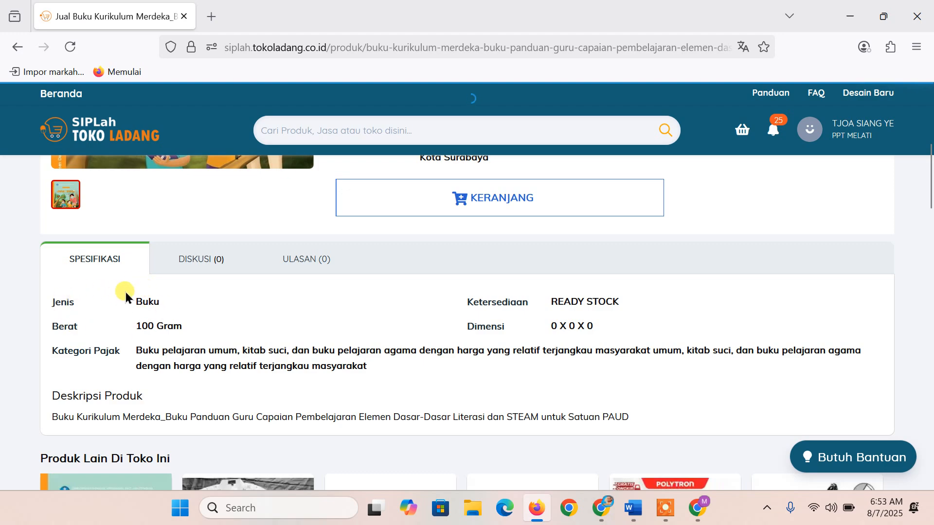
Step: Return to the DIVRE SAPA KOTA SURABAYA store and search its products for AKTIVITAS
left_click(328, 135)
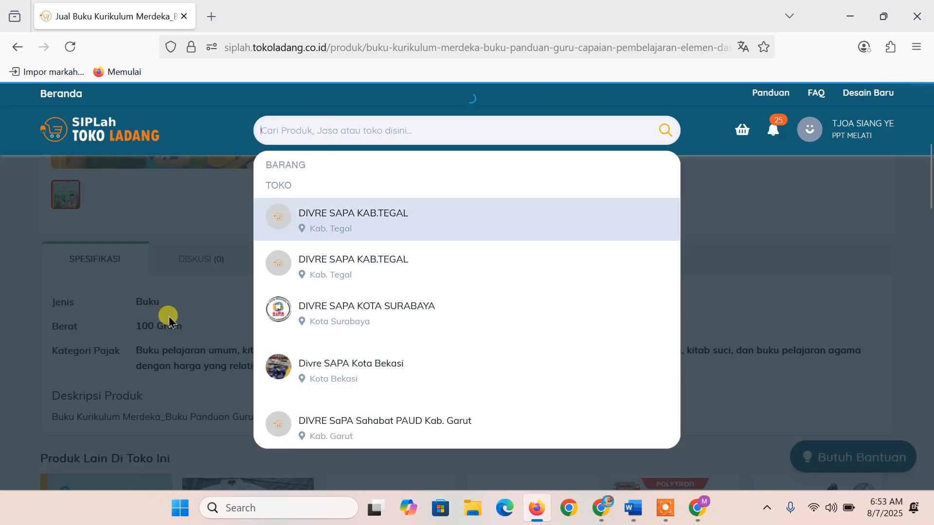
left_click(30, 267)
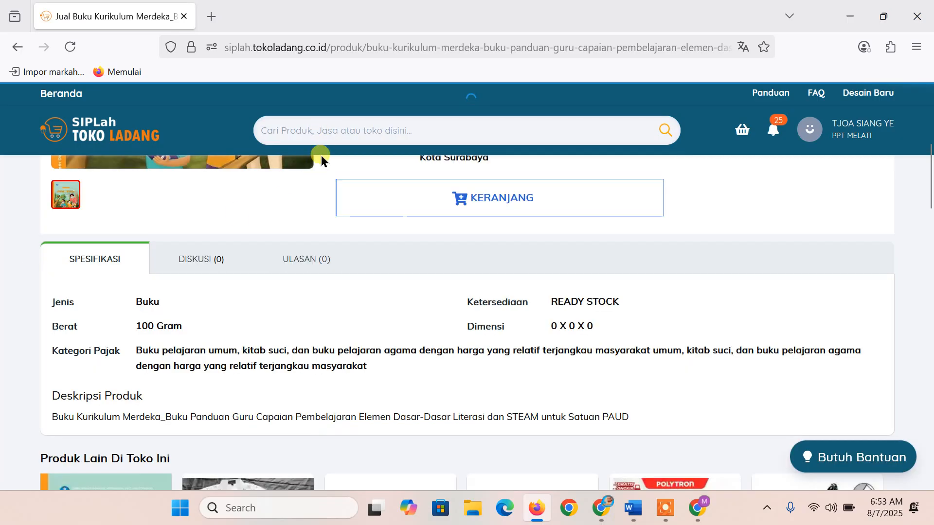
left_click(319, 130)
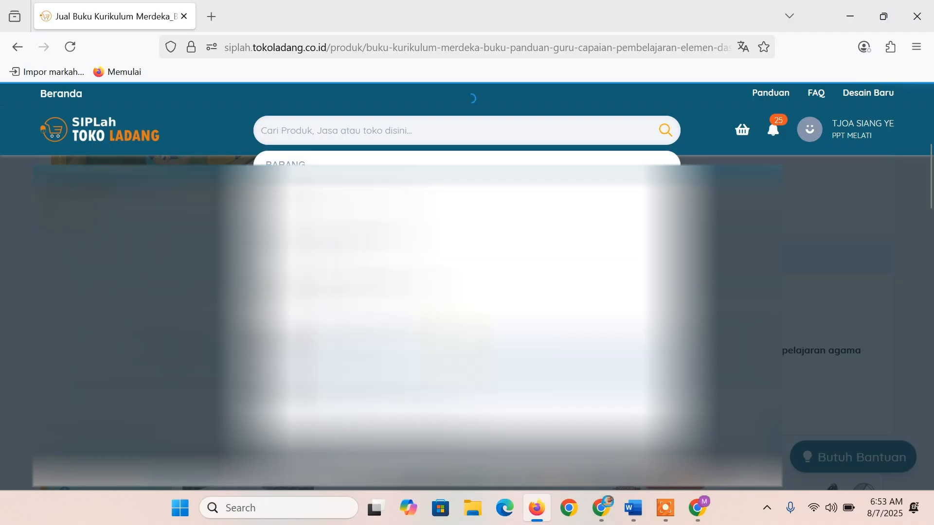
left_click(374, 305)
left_click(347, 125)
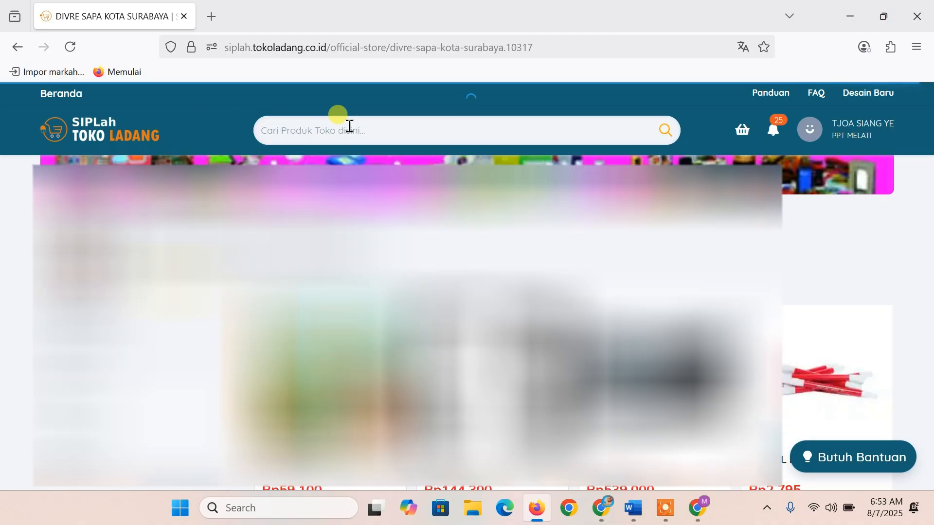
type("AKTIVITAS")
key("Return")
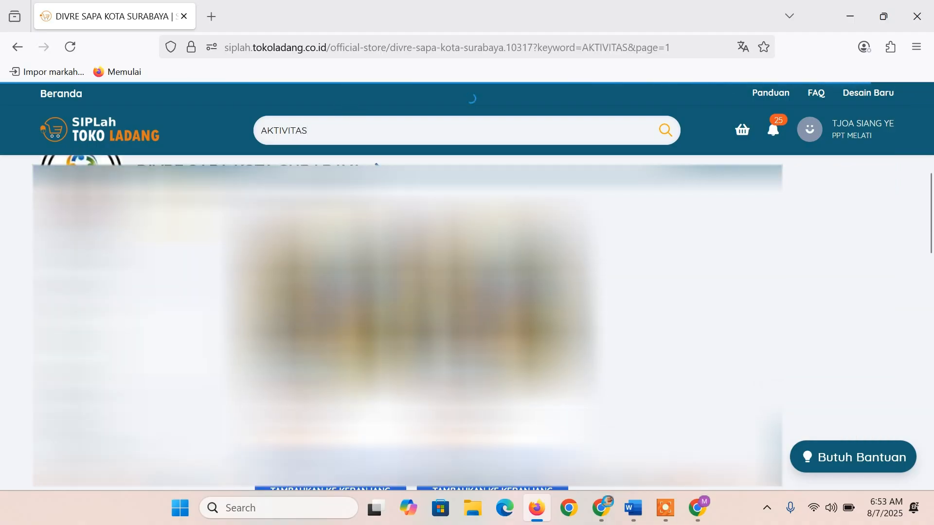
Step: Open the Erlangga Paket Aktivitas Tematik di Kelompok Bermain 2-3 Tahun product and examine its type, price and specifications
left_click(315, 375)
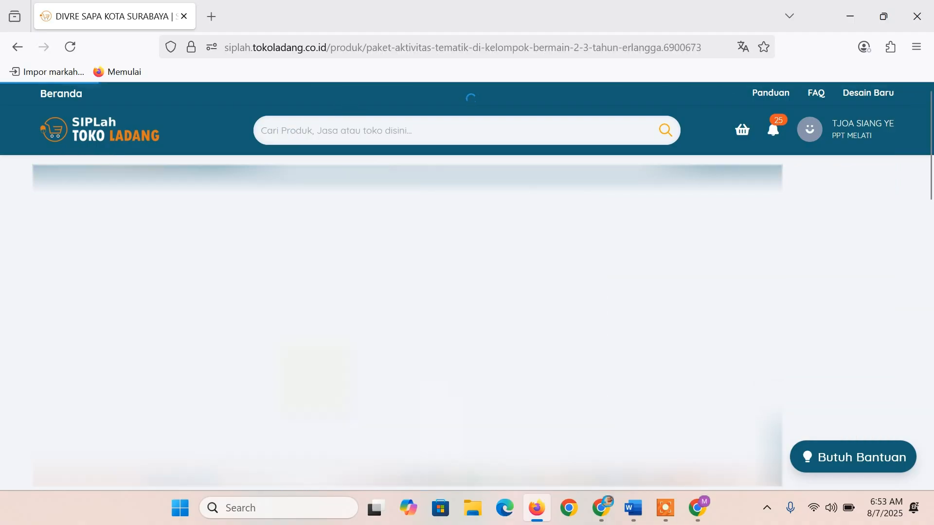
scroll(314, 374, "down", 5)
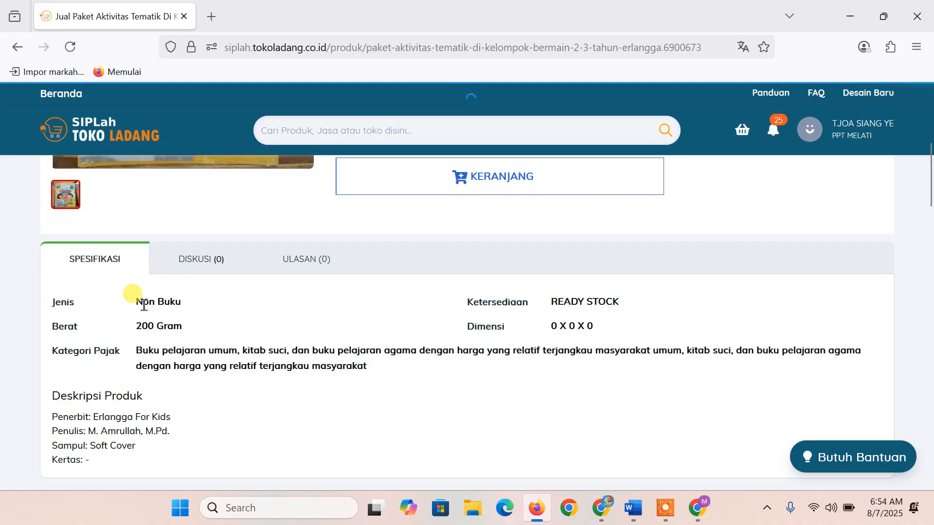
scroll(144, 305, "up", 1)
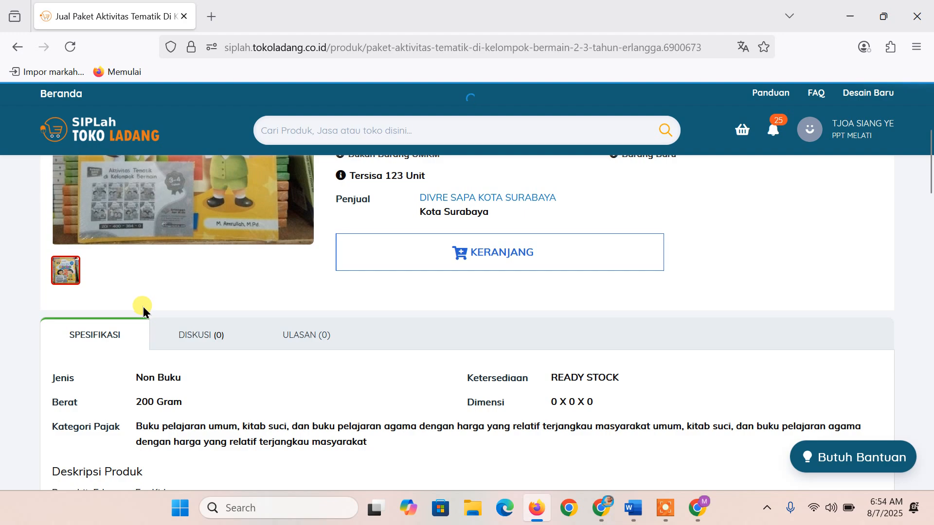
scroll(142, 310, "up", 1)
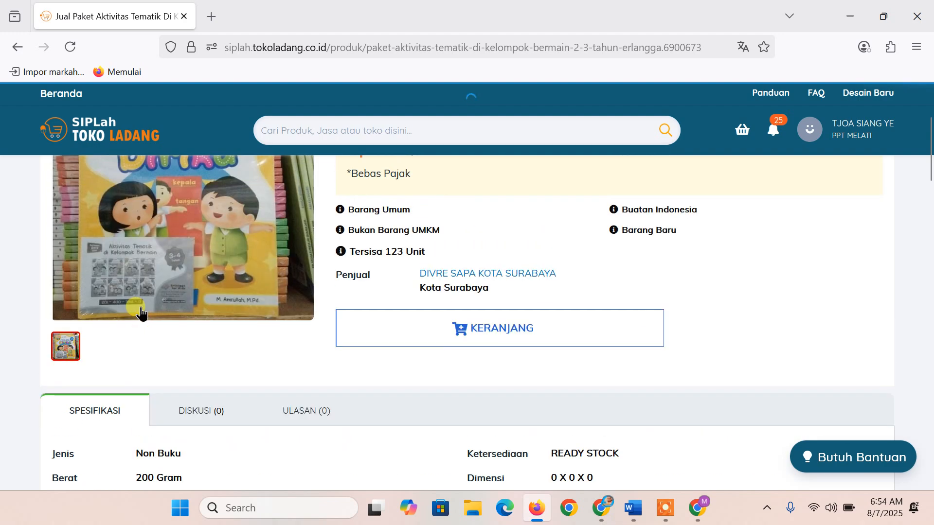
scroll(140, 311, "up", 1)
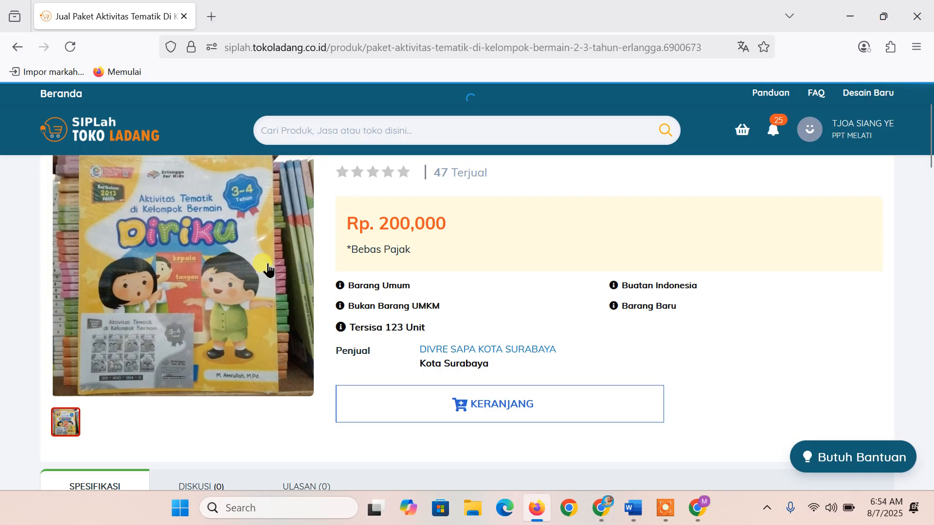
scroll(268, 270, "down", 1)
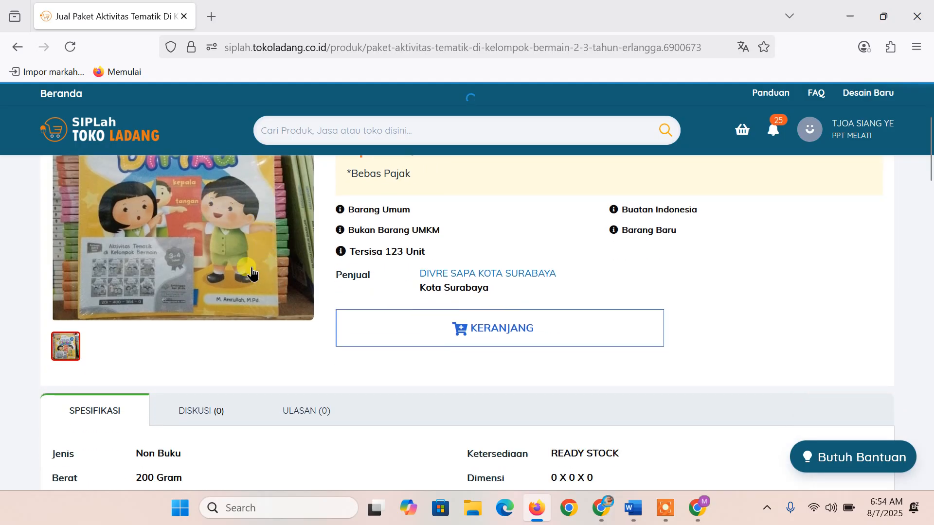
scroll(251, 272, "down", 1)
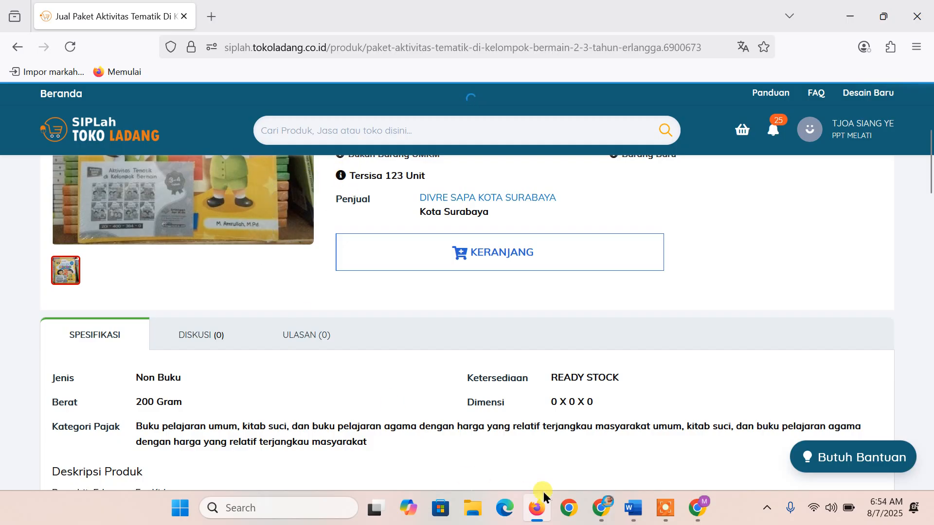
Step: Switch to the SIPLah Toko Ladang seller dashboard in Chrome and open the page for adding a new book product
mouse_move(599, 509)
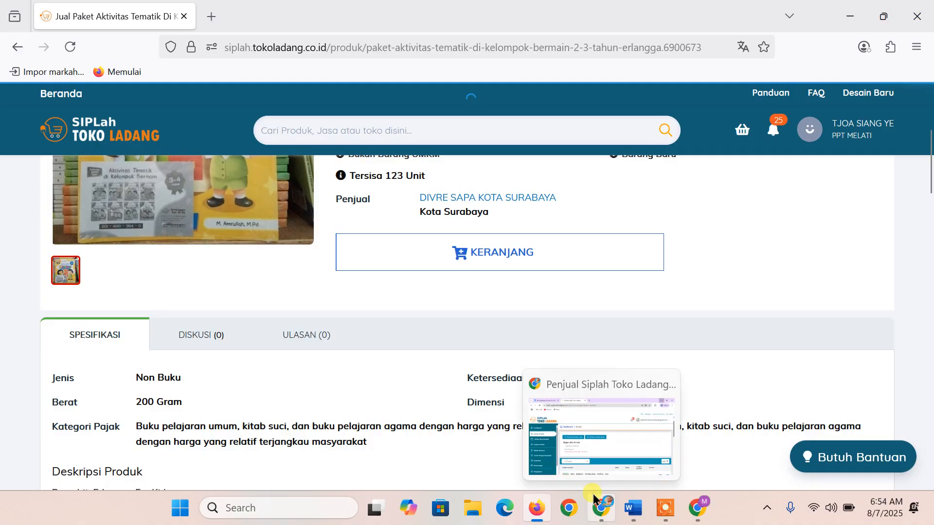
left_click(588, 458)
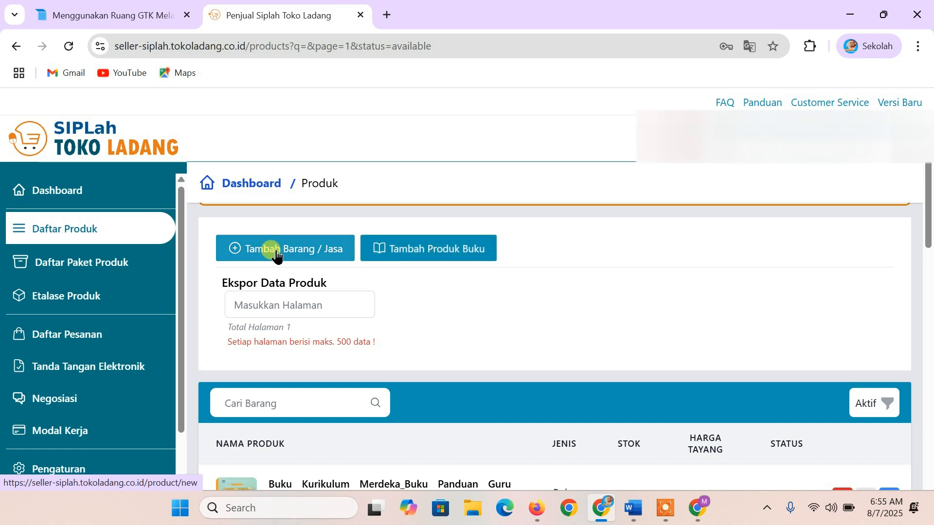
left_click(399, 250)
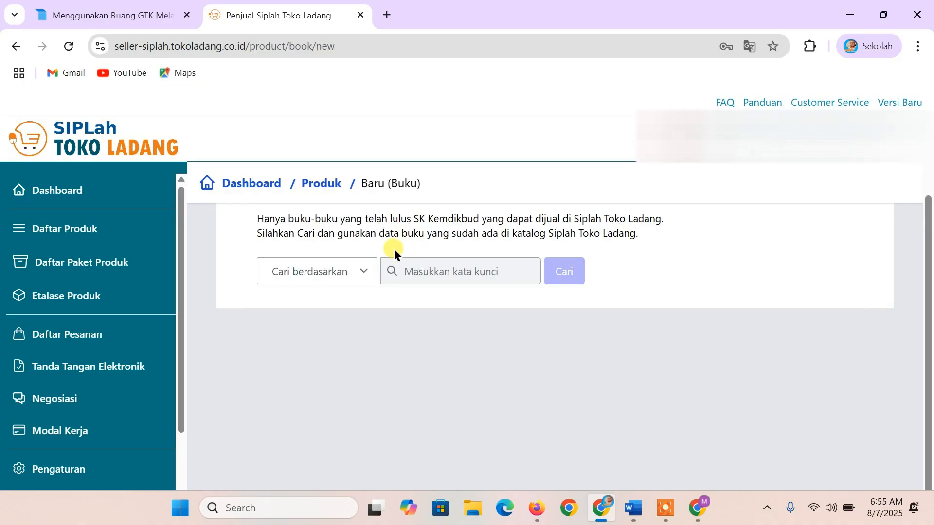
Step: Search the book catalogue by Nama for AYO MANDIRI and examine the matching book's classification, publisher and price
left_click(359, 268)
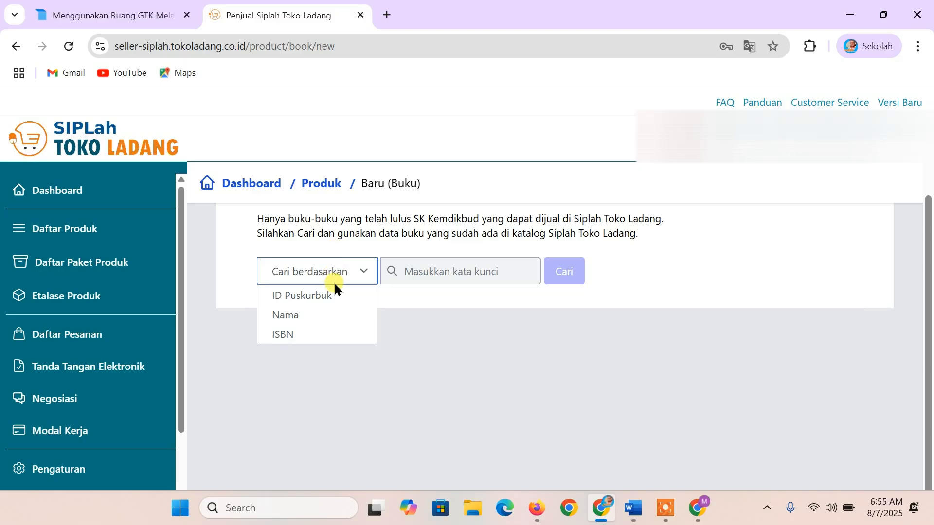
left_click(325, 317)
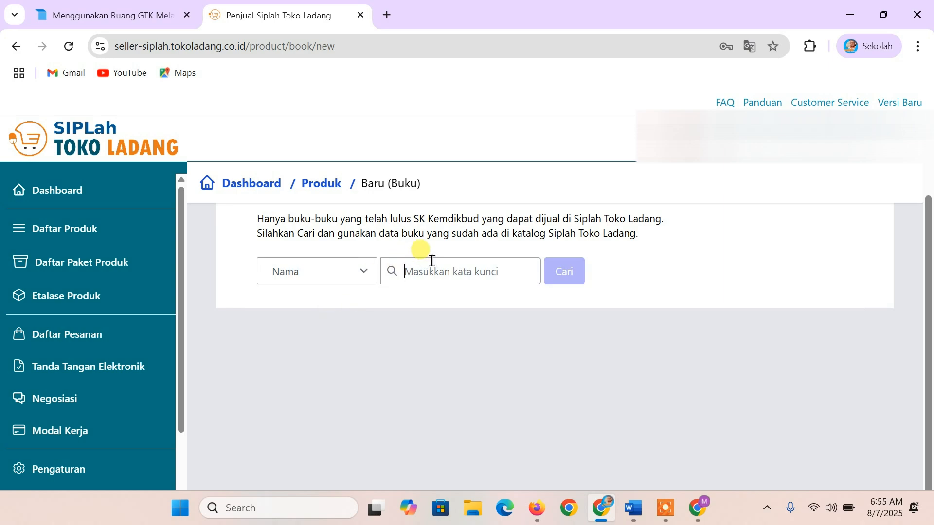
type("AYO")
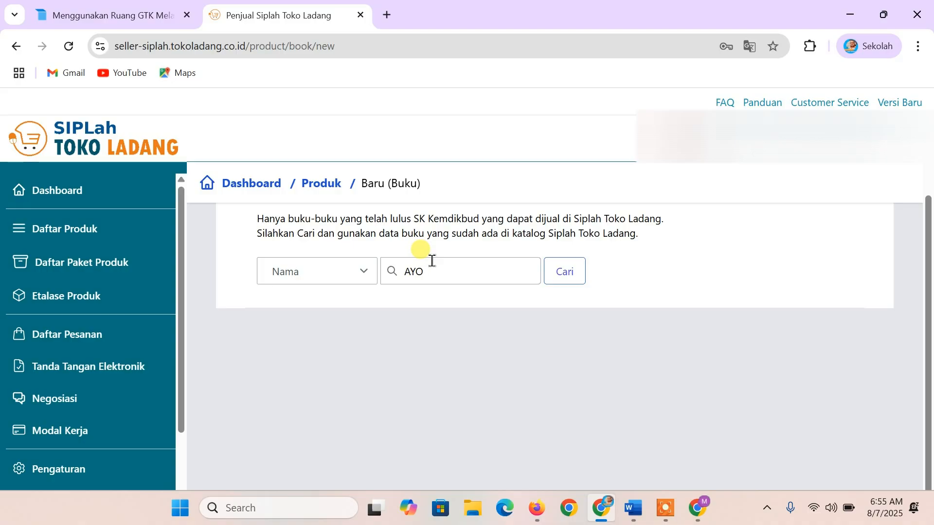
type(" MANDIRI")
left_click(557, 275)
scroll(556, 275, "down", 2)
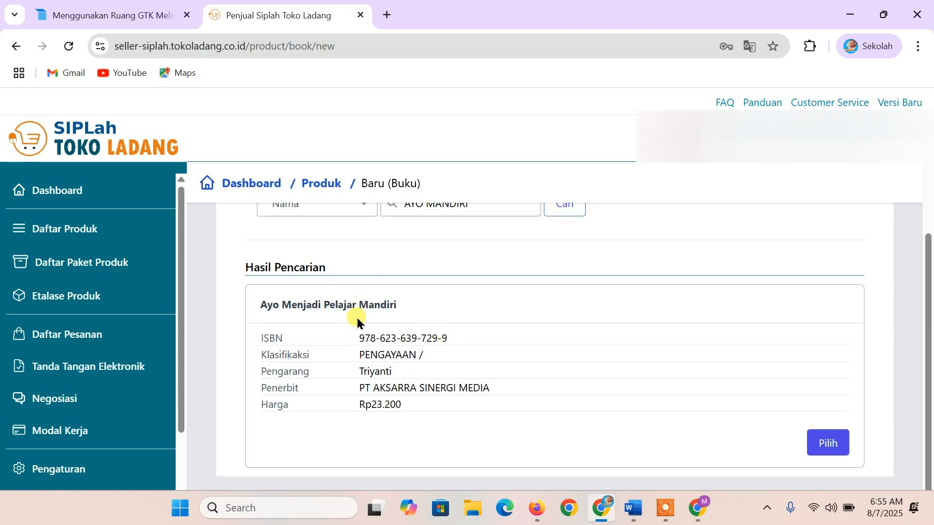
scroll(357, 317, "up", 2)
scroll(357, 317, "down", 2)
scroll(356, 317, "up", 2)
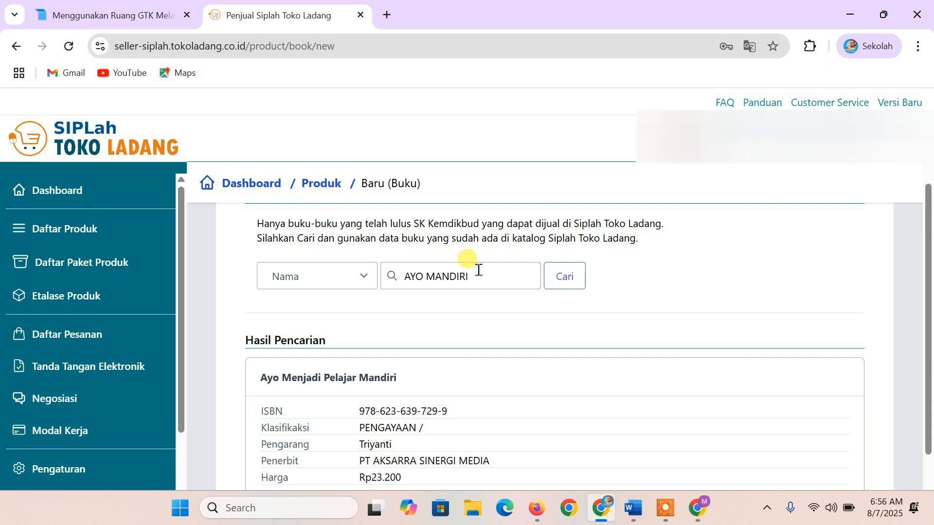
Step: Search the book catalogue by Nama for BUKU REFERENSI PAUD
left_click_drag(479, 270, 314, 270)
type("BUKU REFERENSI PAU")
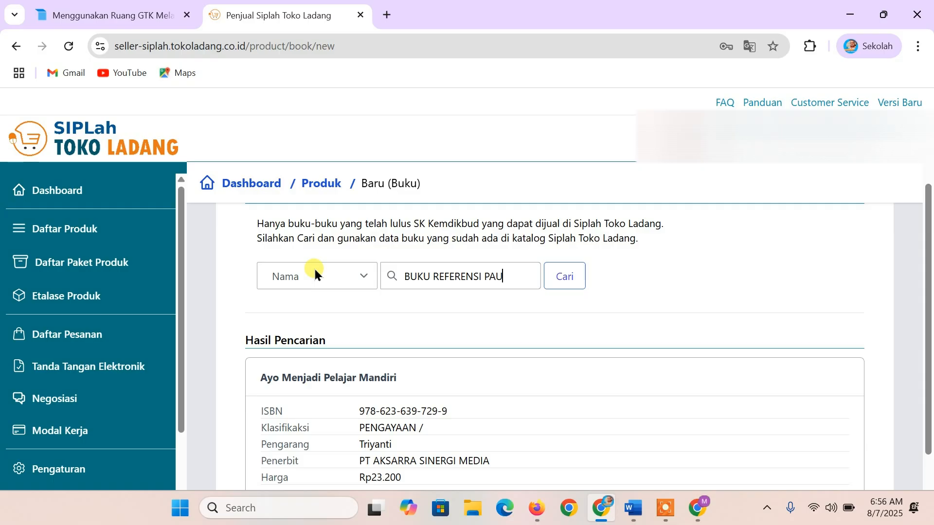
left_click(558, 274)
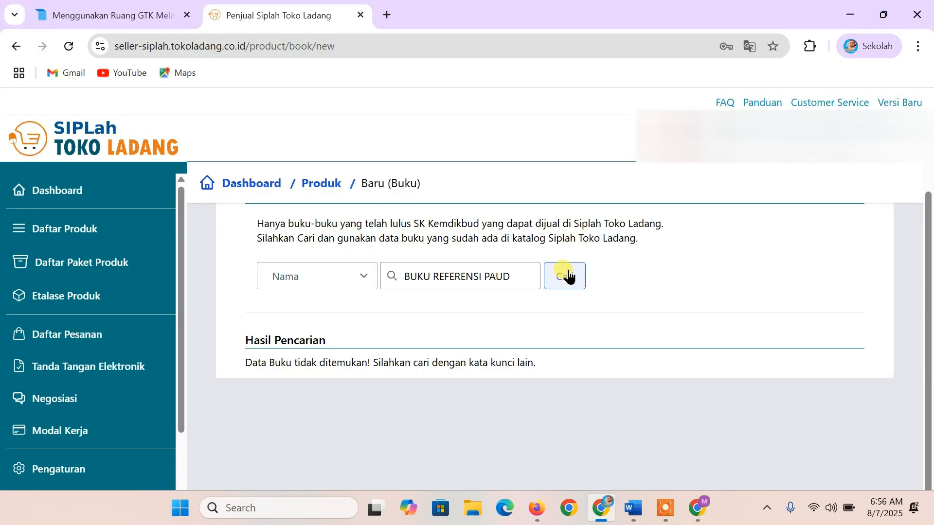
scroll(568, 274, "down", 1)
scroll(437, 260, "up", 2)
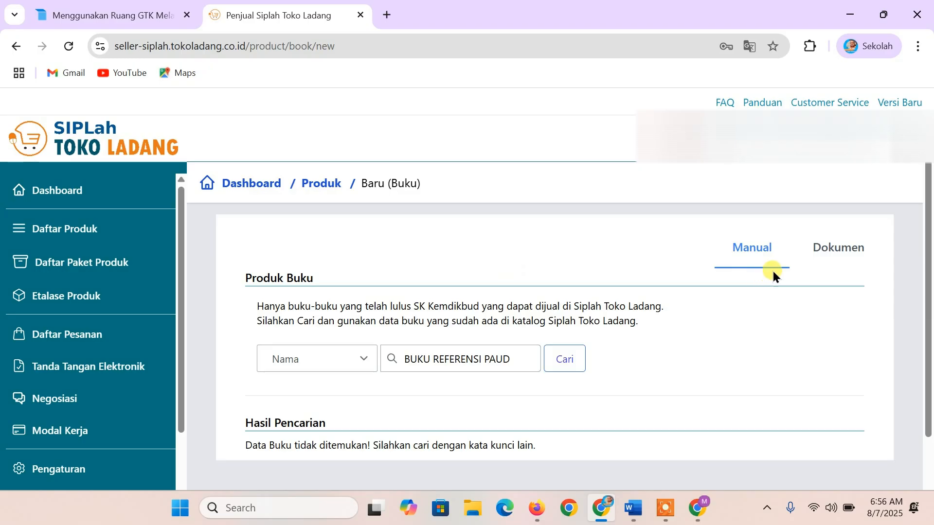
Step: Download the Data Buku file from the document-based book upload section and open it in Excel
left_click(833, 257)
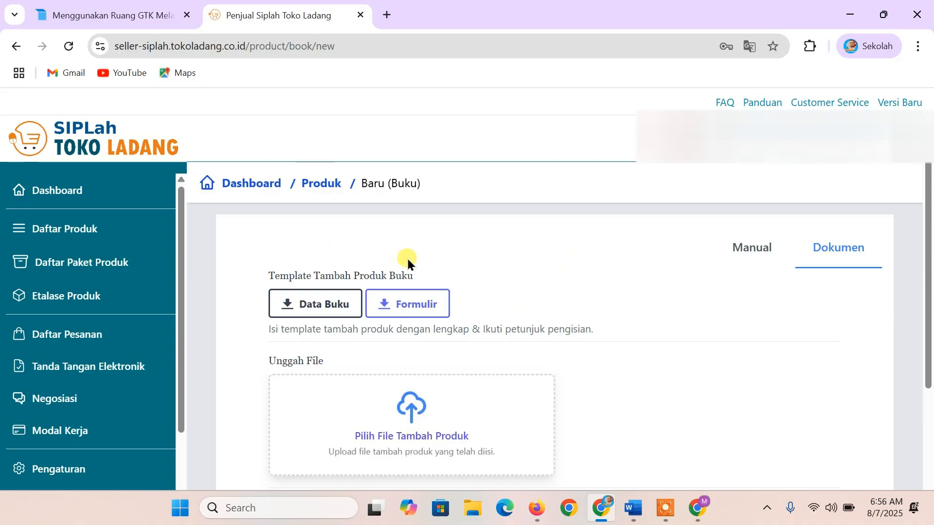
left_click(322, 302)
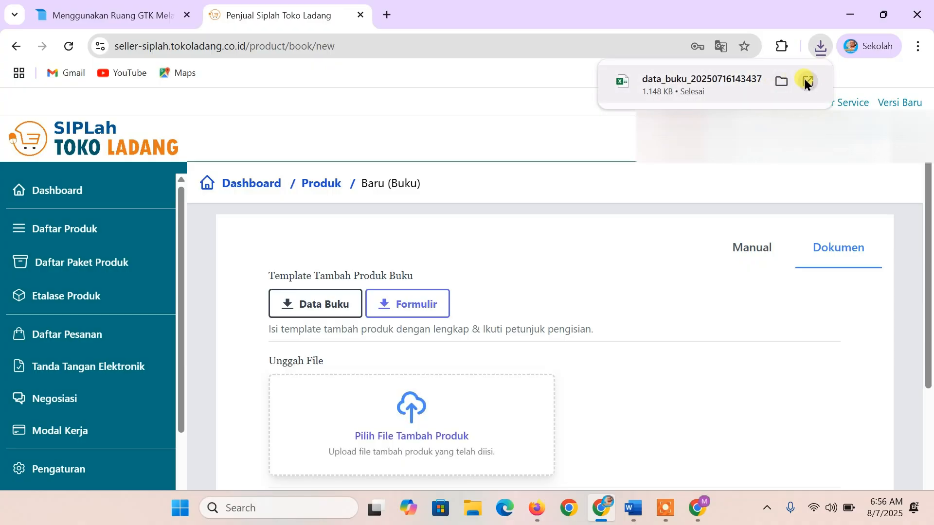
left_click(807, 81)
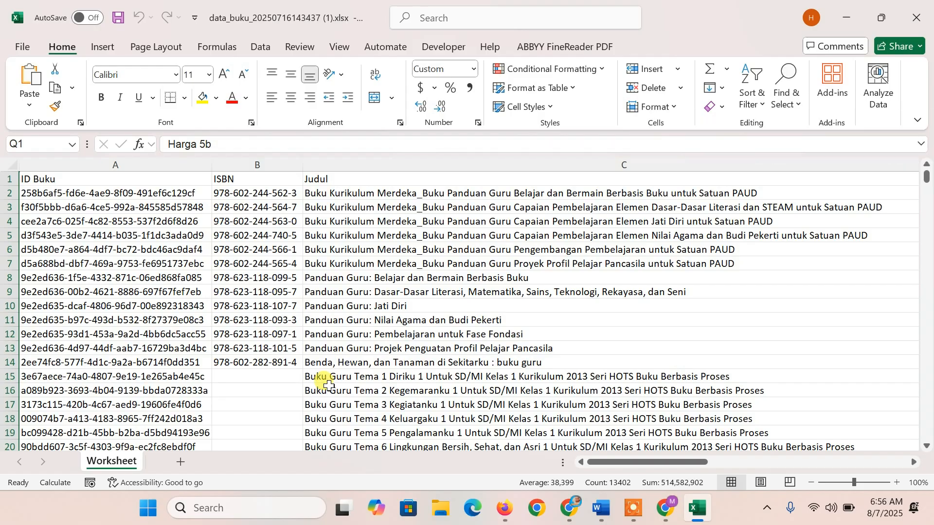
Step: Look through the ISBN and Judul columns of the book data, from the PAUD guides to the SD Kelas I books
left_click(389, 261)
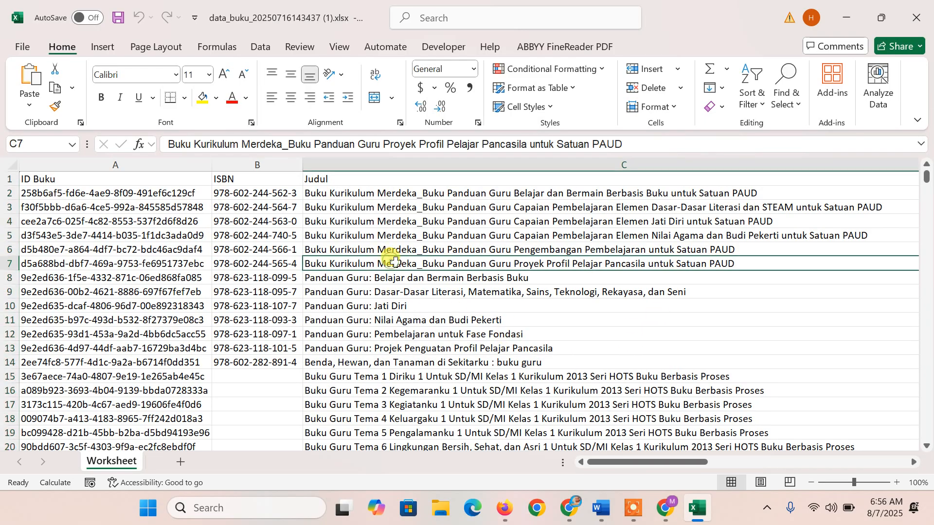
scroll(391, 262, "down", 2)
scroll(396, 277, "down", 3)
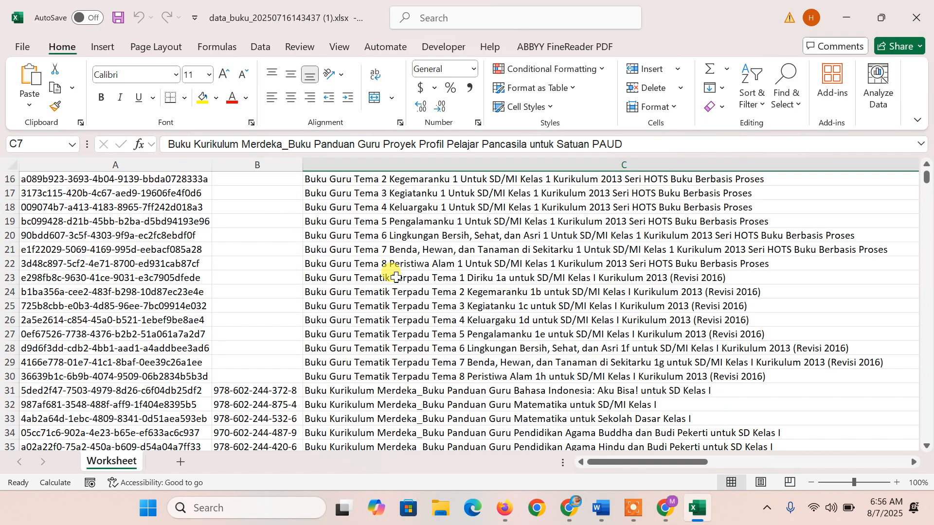
scroll(396, 276, "down", 3)
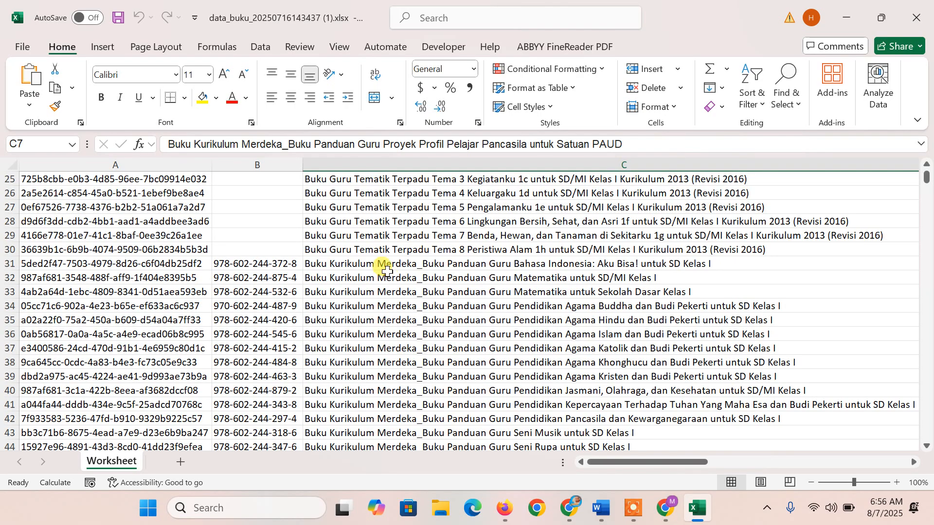
left_click(386, 271)
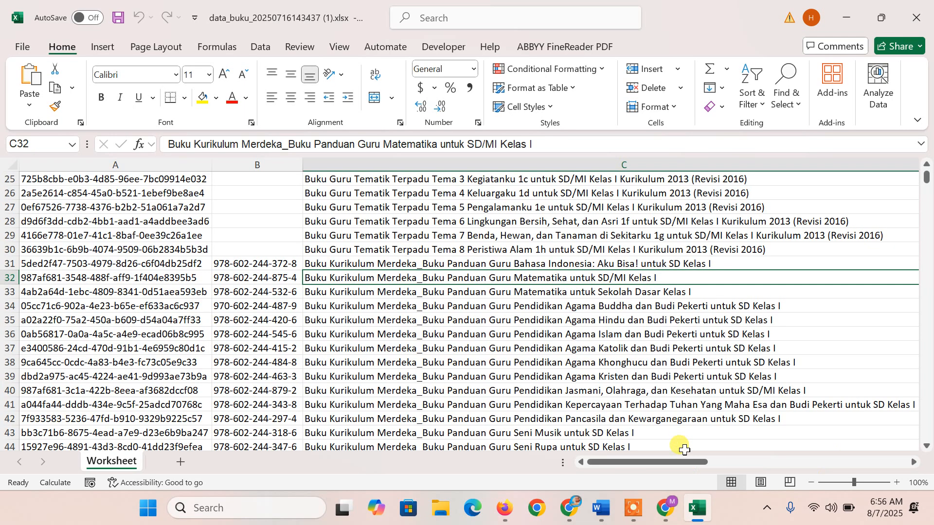
Step: Examine the book type, school level, class and subject columns across the SD teacher books in the worksheet
left_click_drag(686, 461, 747, 460)
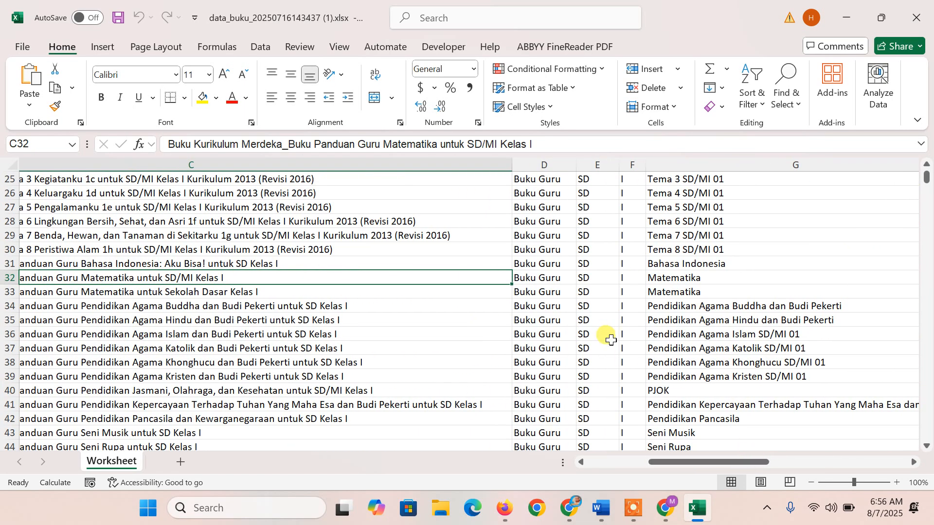
scroll(606, 333, "up", 5)
scroll(608, 335, "up", 2)
scroll(605, 331, "down", 18)
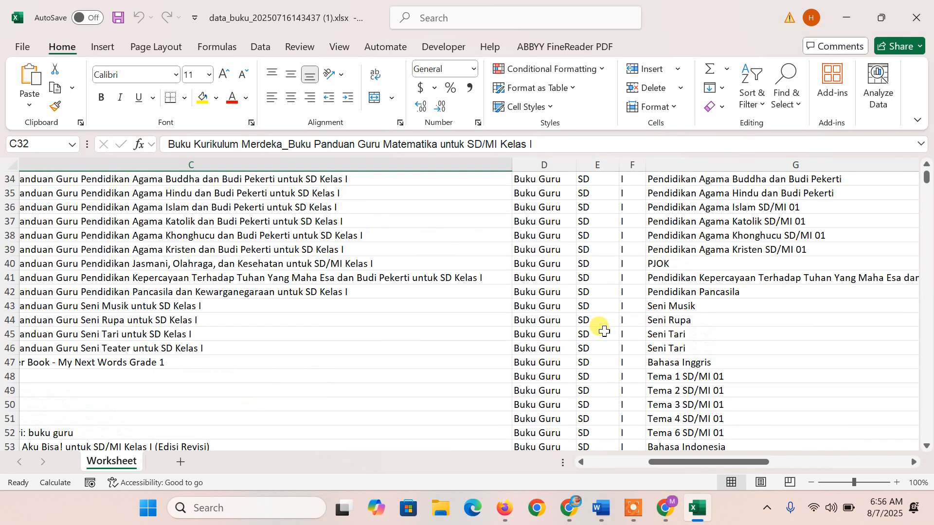
scroll(601, 329, "down", 15)
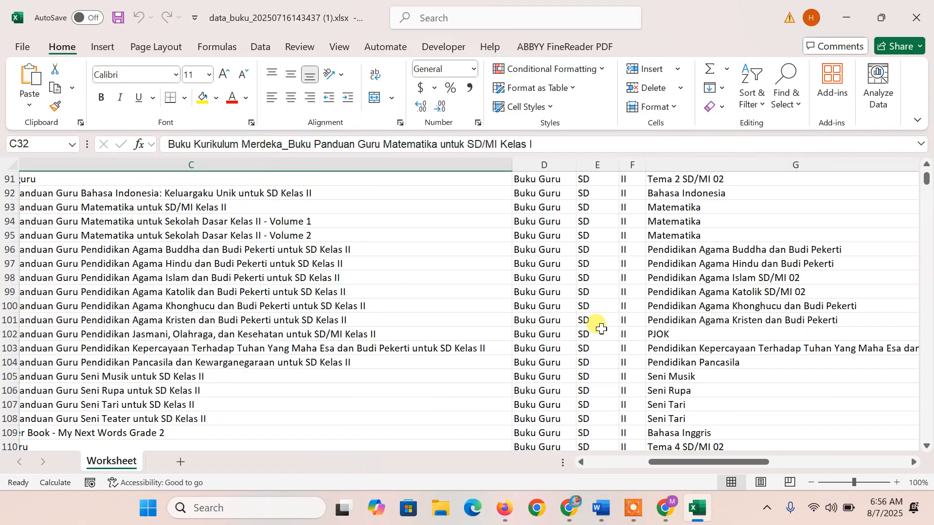
scroll(597, 324, "down", 8)
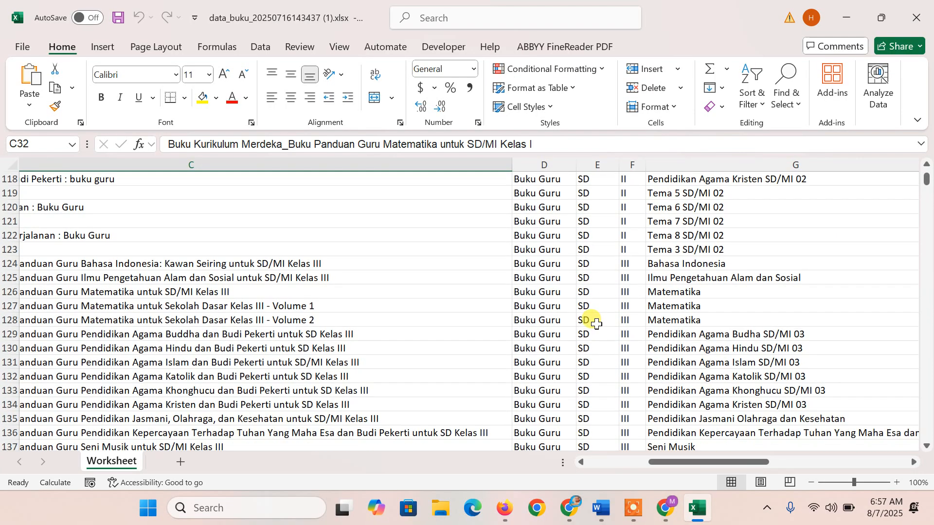
scroll(596, 324, "down", 2)
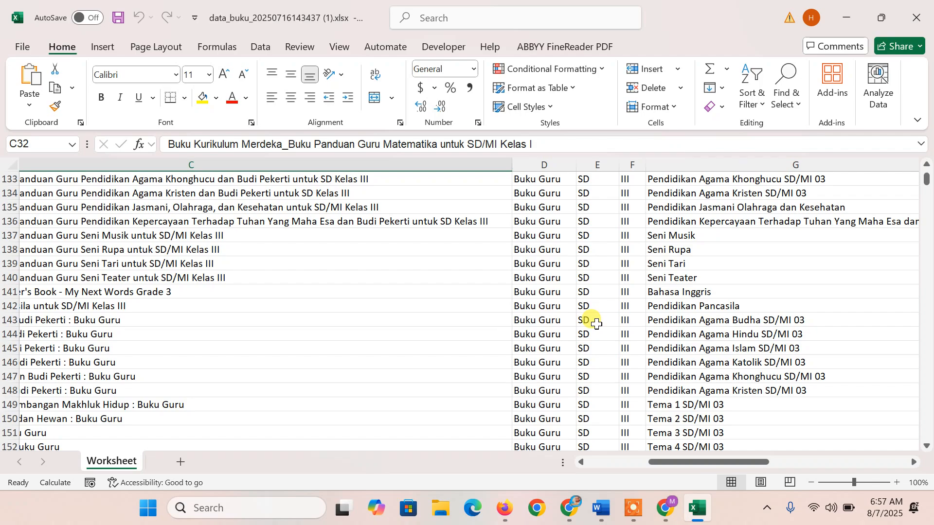
scroll(596, 323, "up", 9)
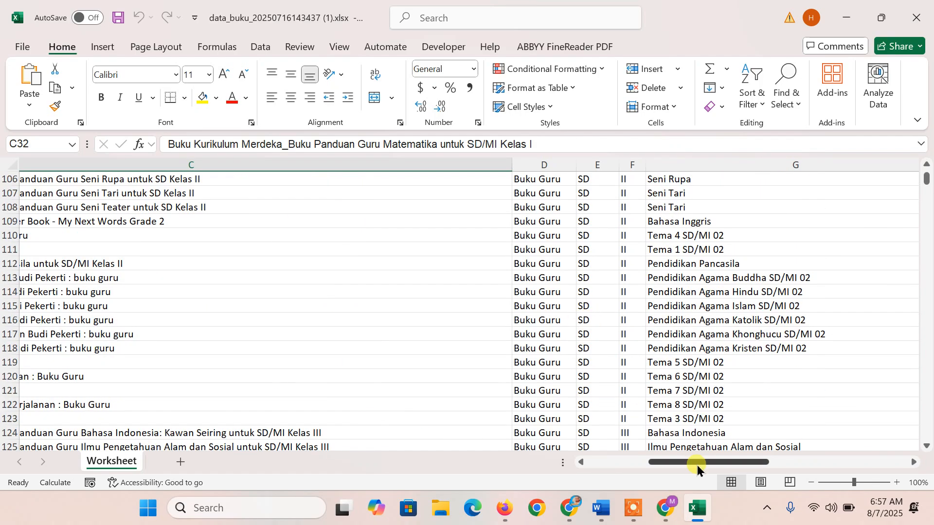
Step: Inspect the teacher-book titles in C121 to C124, and return to the Erlangga Paket Aktivitas Tematik product's specifications in Firefox
left_click_drag(698, 462, 623, 462)
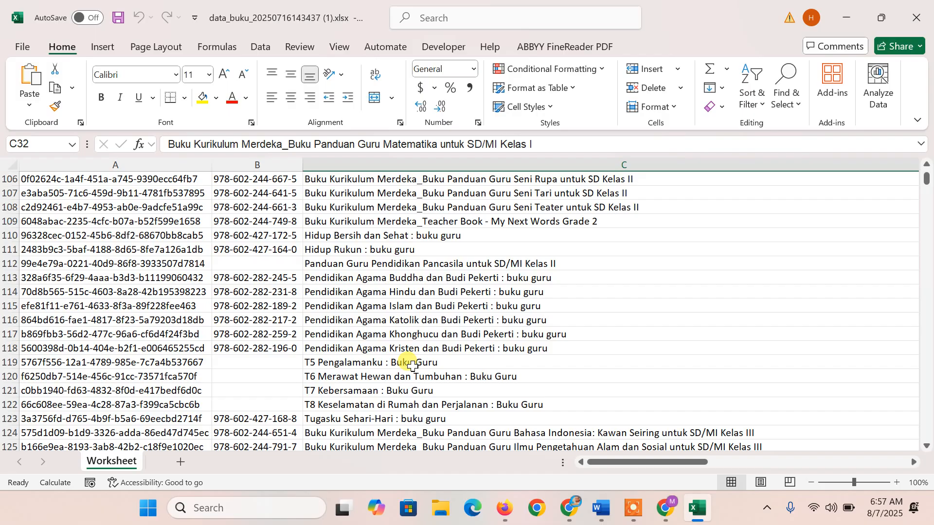
scroll(413, 365, "down", 2)
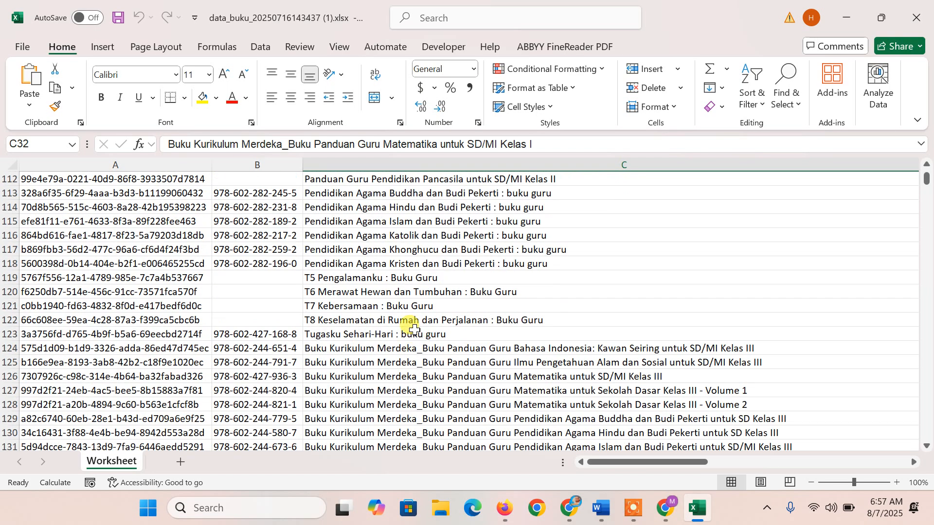
left_click(413, 329)
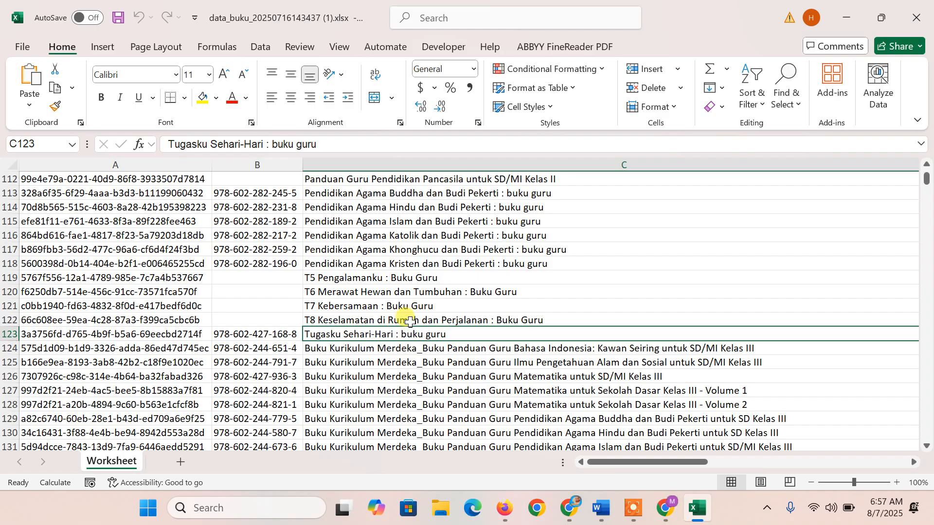
left_click(410, 321)
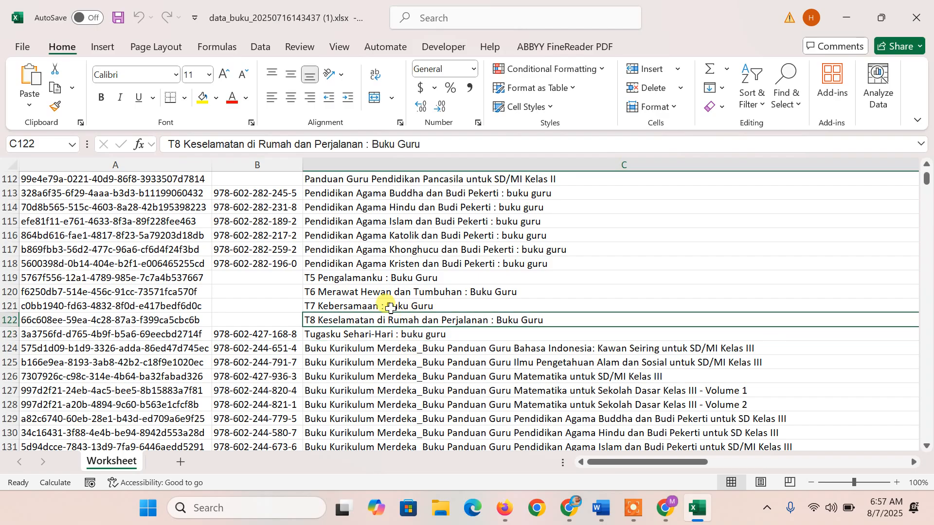
left_click(359, 307)
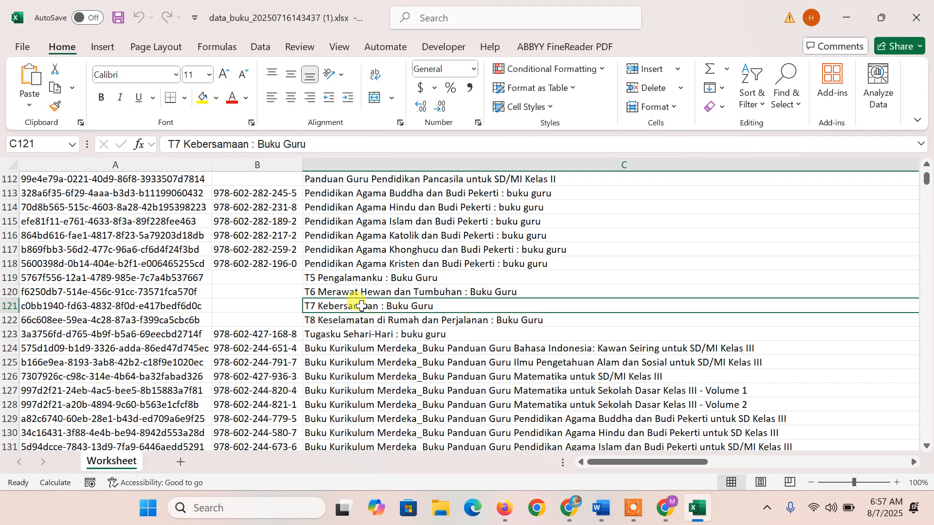
left_click(366, 348)
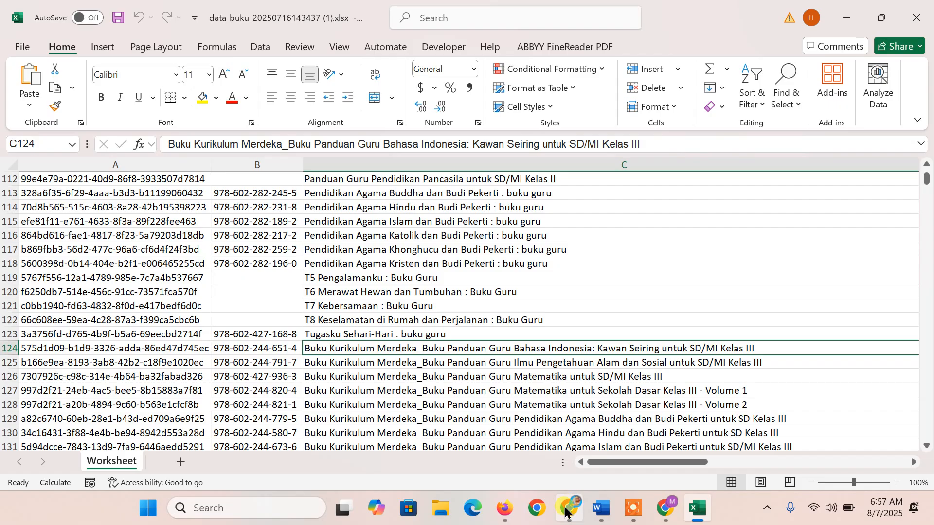
left_click(505, 508)
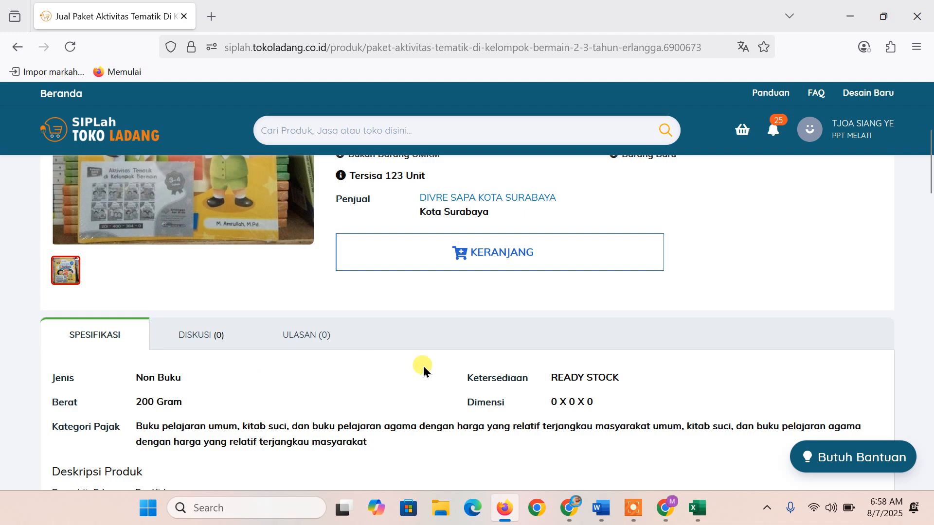
Step: Switch to the RKAS BOP Buku Pojok Baca app and create a budget plan named BUKU POJOK BACA with a total budget of Rp 3.000.000
mouse_move(670, 509)
left_click(620, 412)
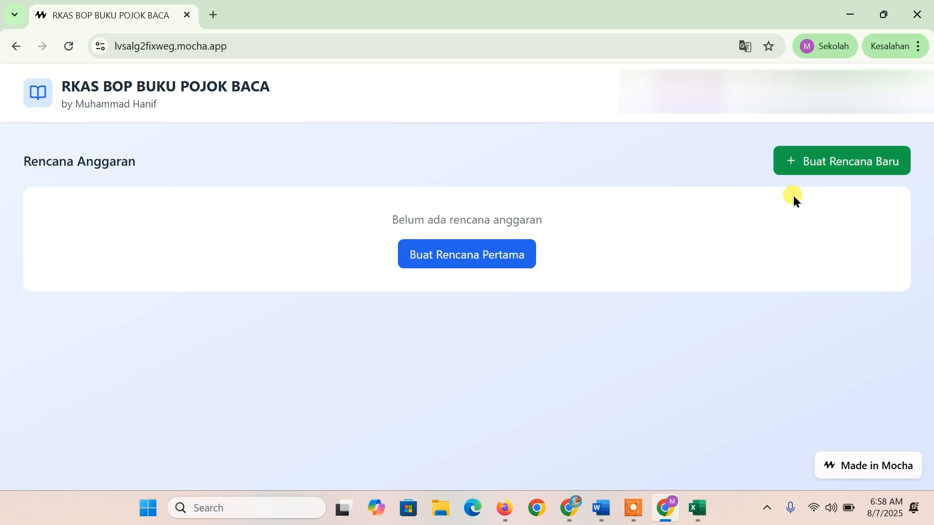
left_click(821, 168)
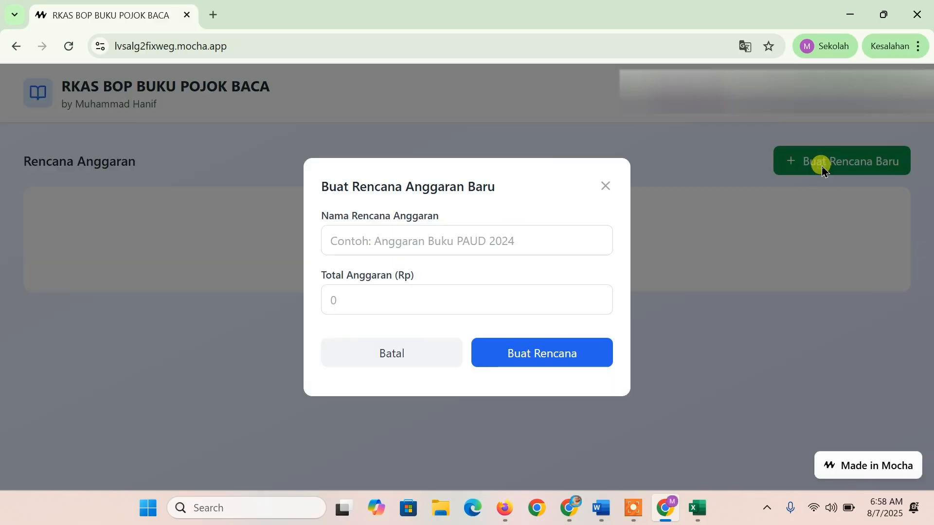
left_click(467, 233)
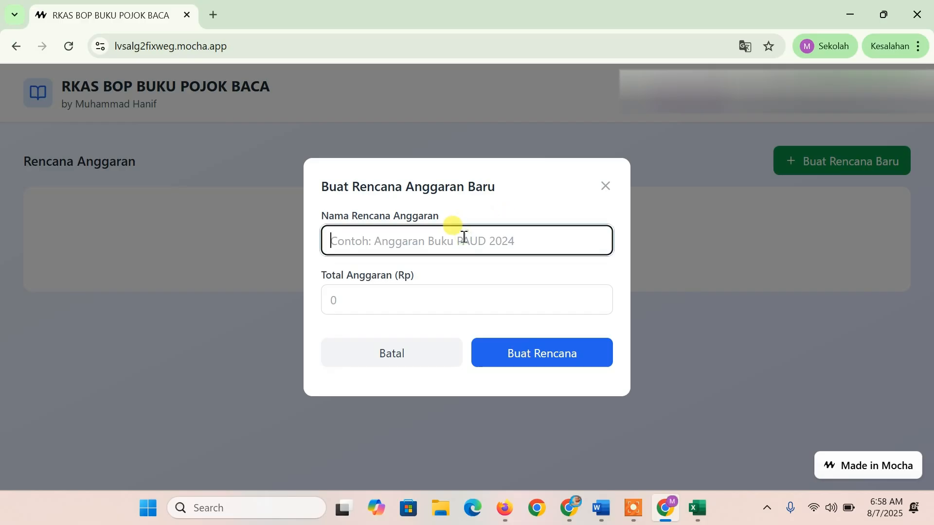
type("BUKU POJOK")
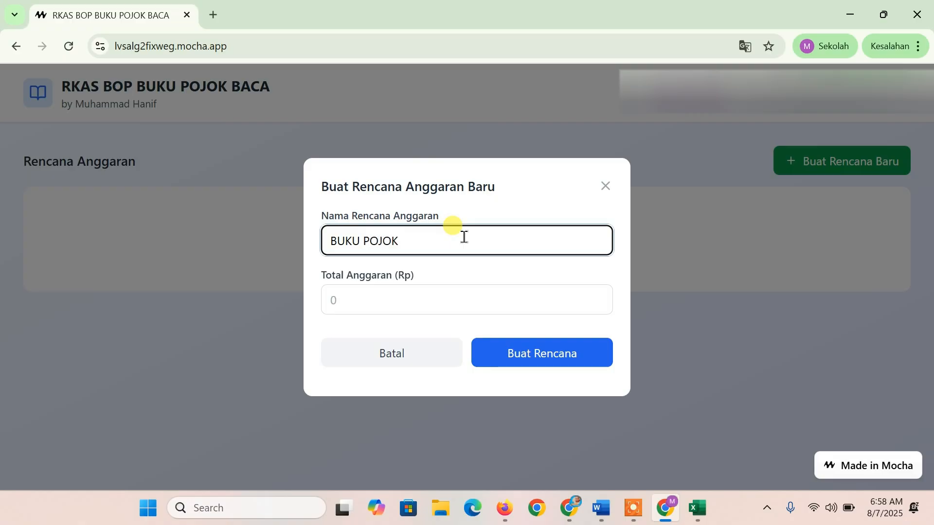
type(" BACA")
left_click(377, 303)
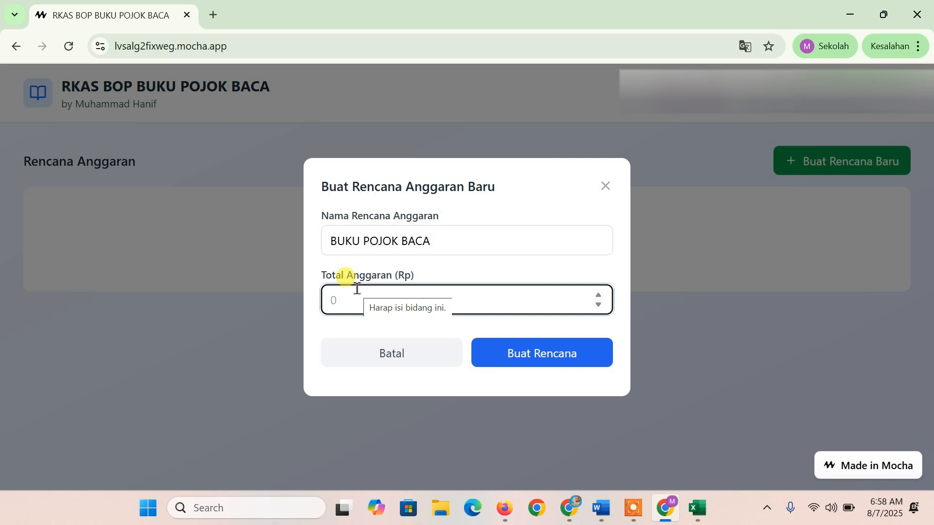
type("3000")
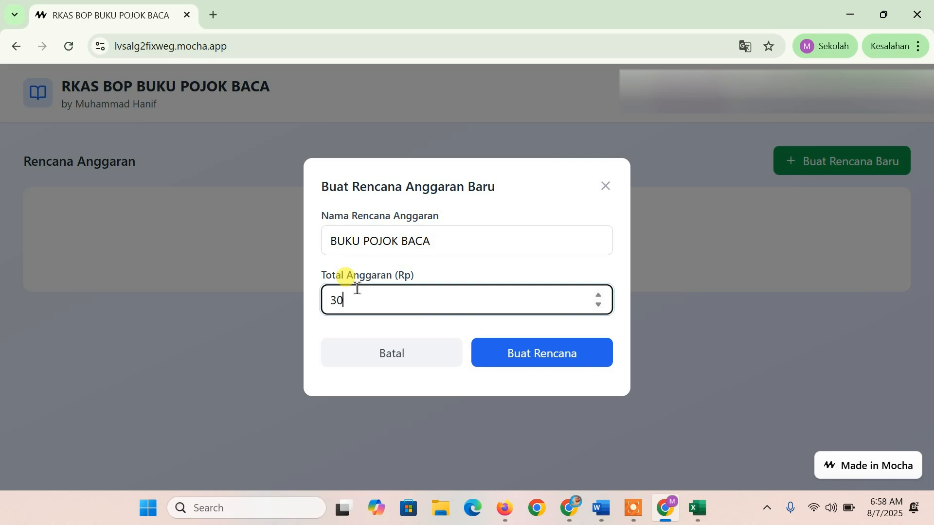
type("000")
left_click(518, 351)
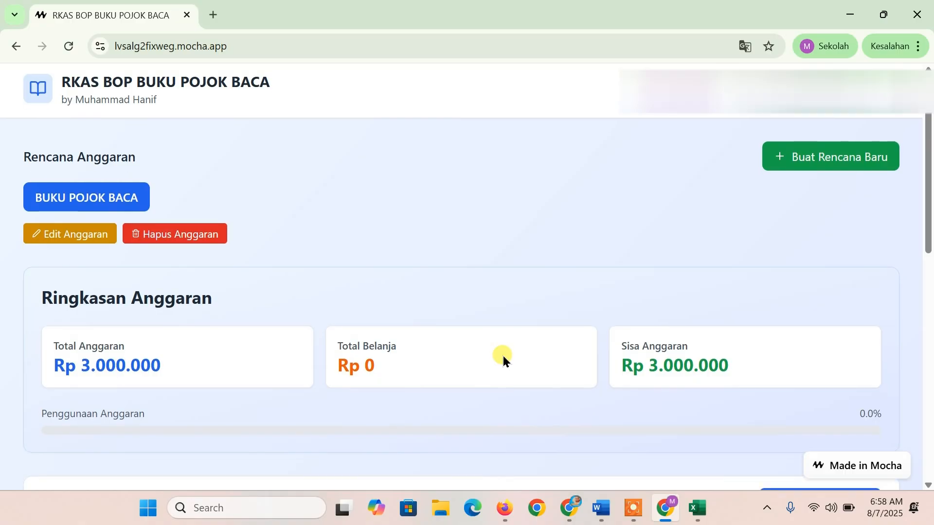
Step: Upload the Excel file DATA BUKU BOP POJOK BACA UNTUK PAUD 1.xlsx from the Downloads folder into the Daftar Buku catalogue
scroll(503, 355, "down", 4)
scroll(496, 348, "up", 3)
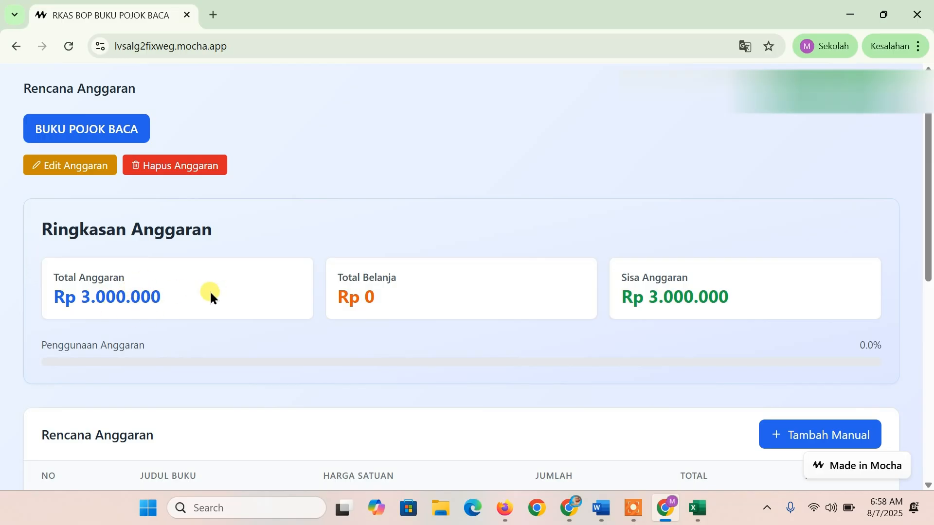
scroll(211, 291, "down", 1)
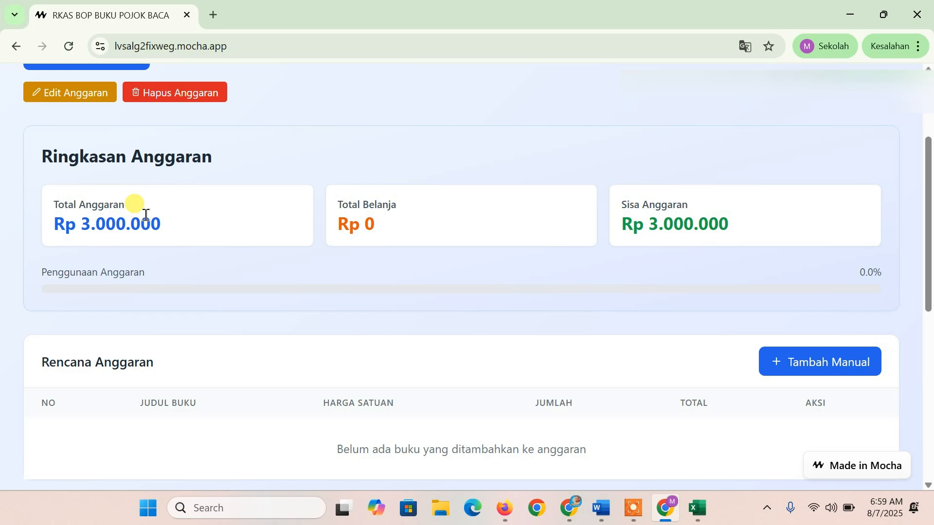
scroll(158, 217, "down", 3)
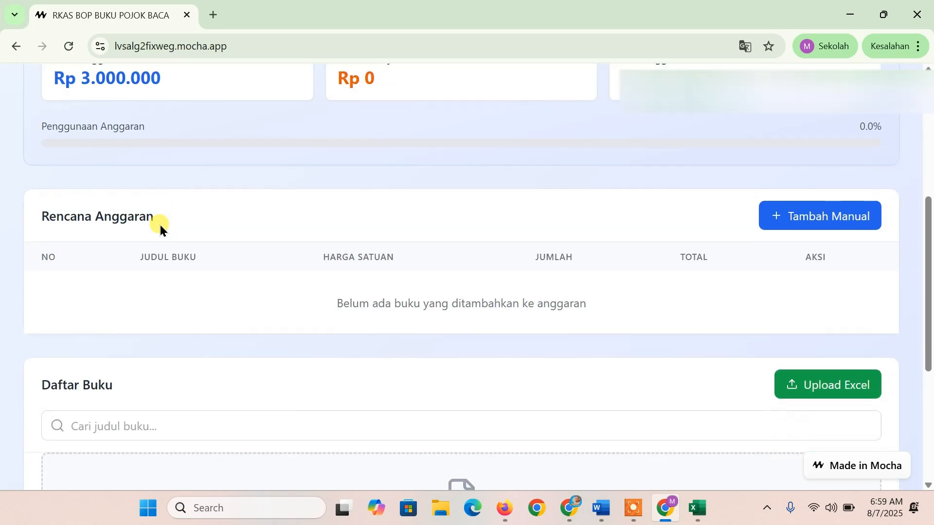
scroll(141, 221, "down", 2)
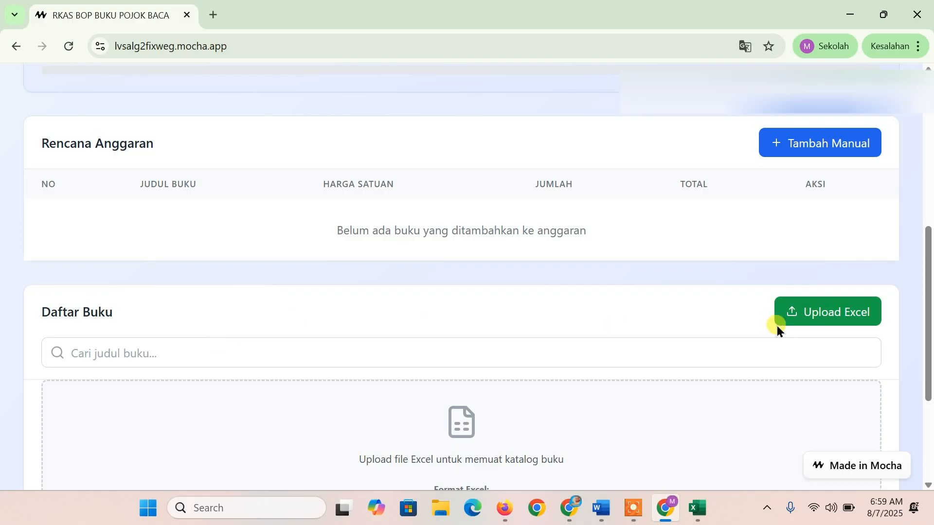
left_click(803, 321)
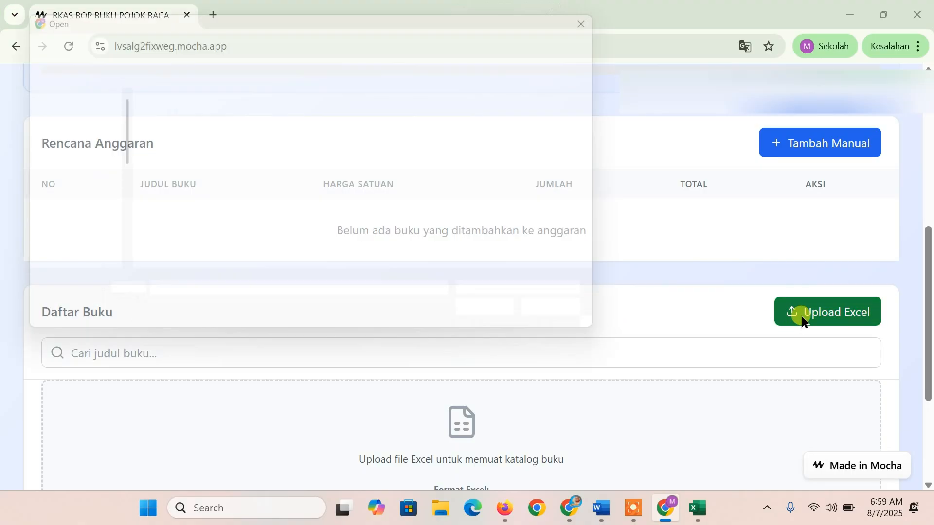
left_click(78, 215)
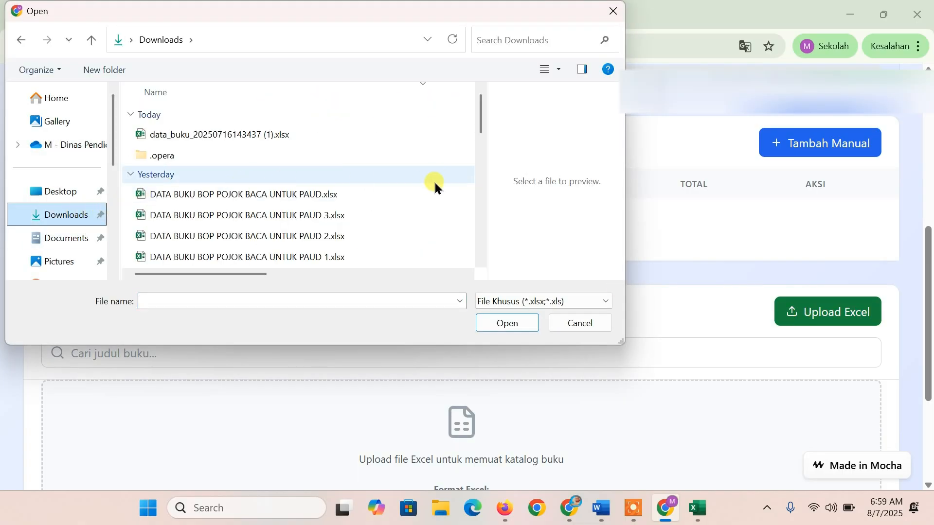
left_click_drag(482, 113, 487, 120)
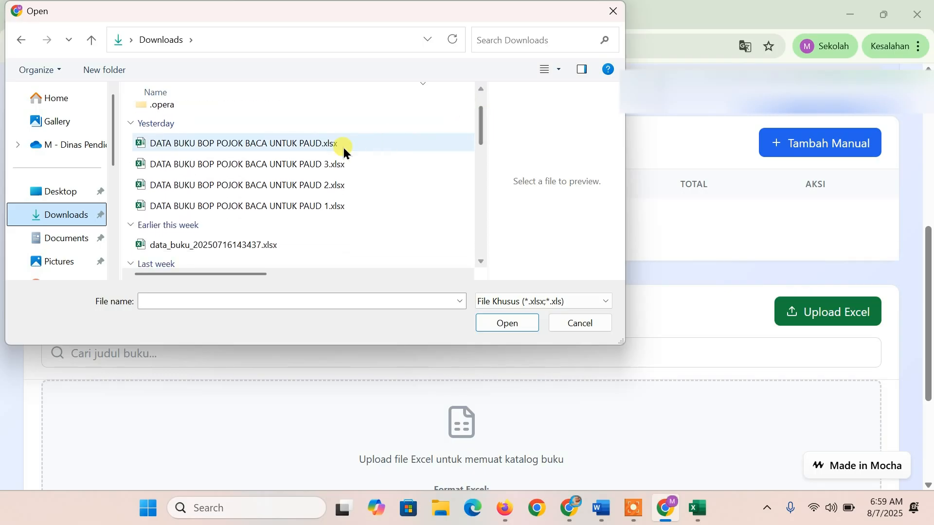
scroll(328, 161, "up", 1)
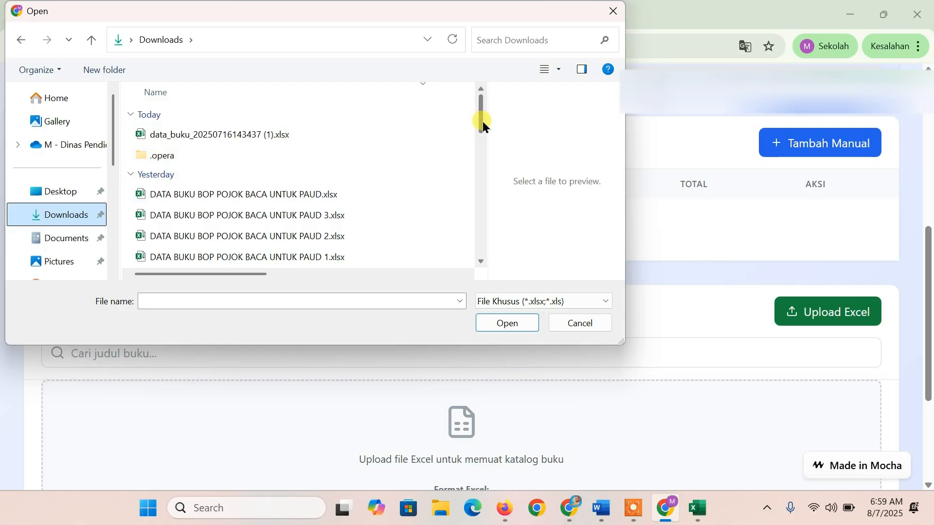
left_click_drag(480, 122, 480, 136)
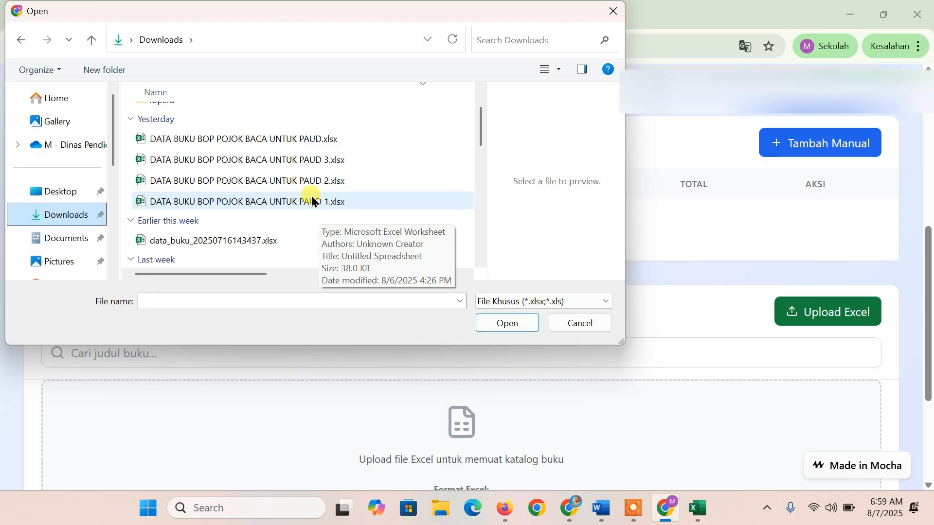
right_click(248, 199)
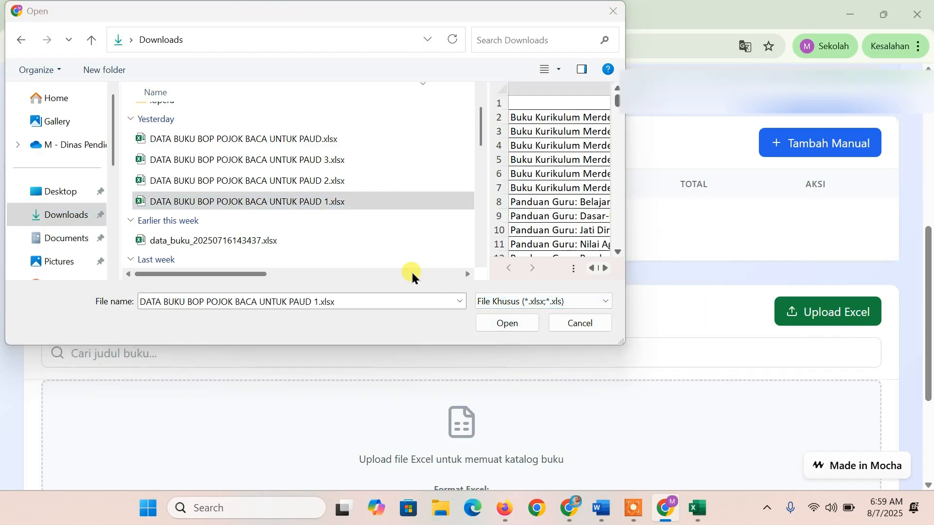
left_click(501, 322)
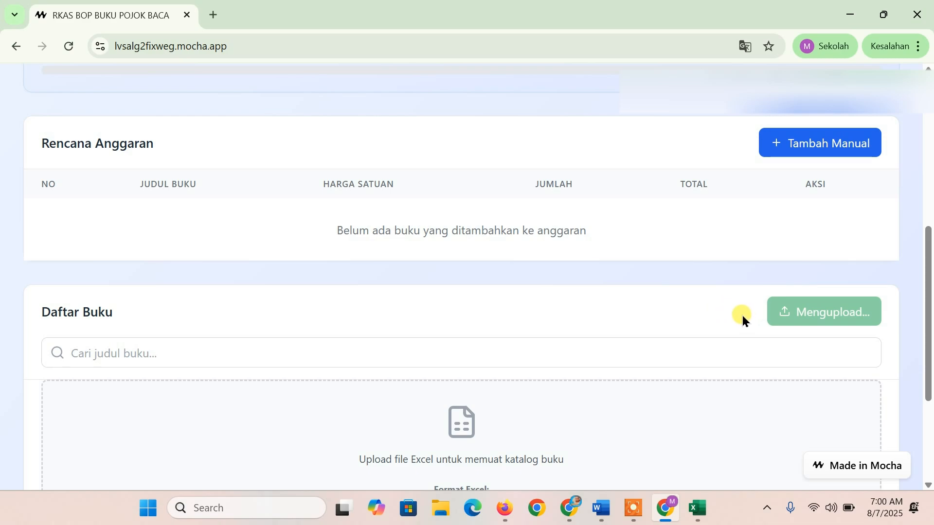
scroll(713, 305, "down", 1)
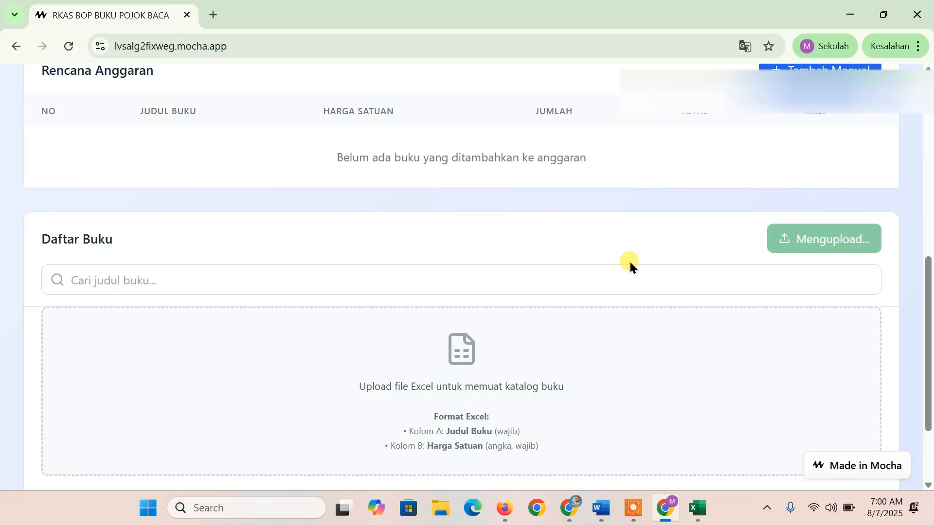
scroll(624, 256, "up", 1)
scroll(623, 257, "down", 1)
scroll(621, 257, "up", 1)
scroll(618, 257, "up", 1)
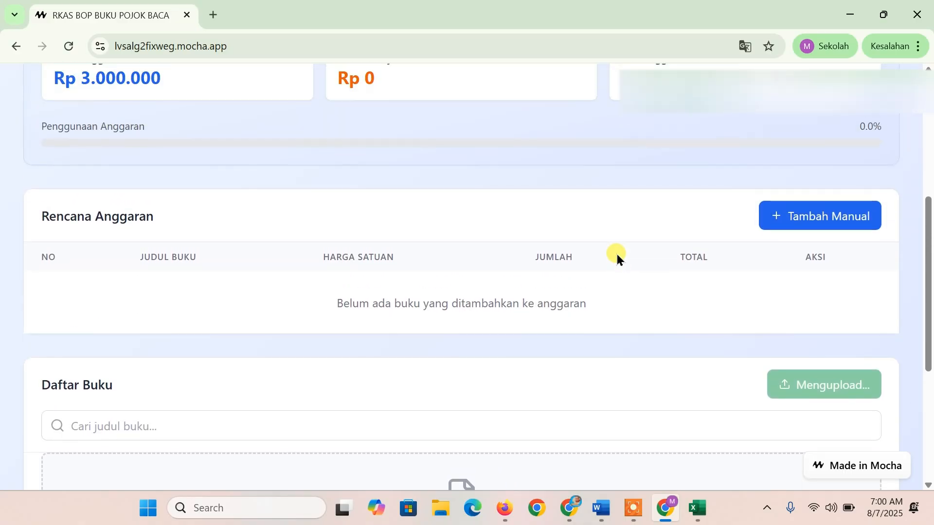
scroll(617, 257, "up", 1)
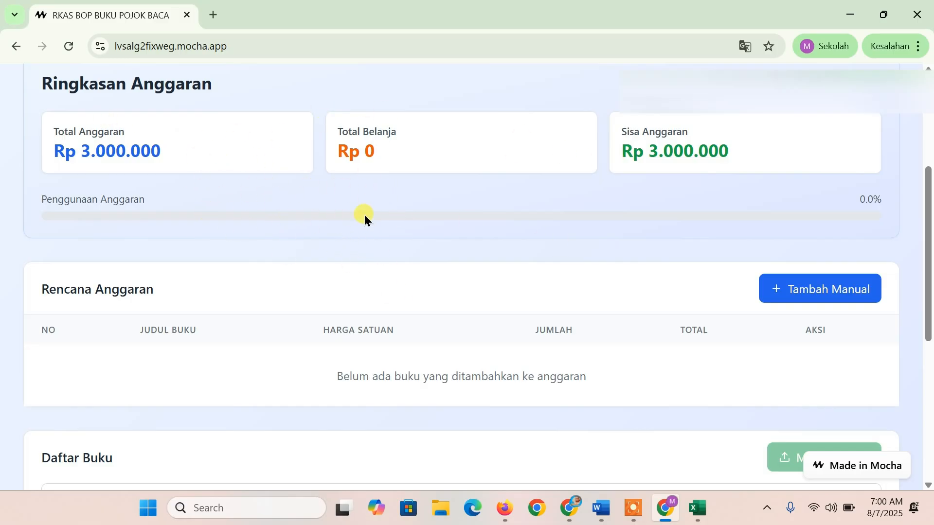
scroll(365, 215, "down", 1)
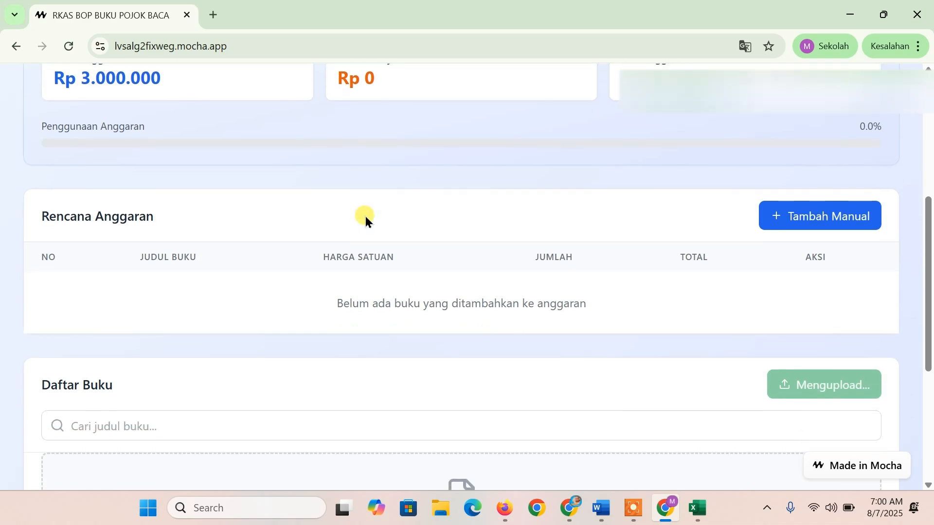
scroll(361, 215, "down", 1)
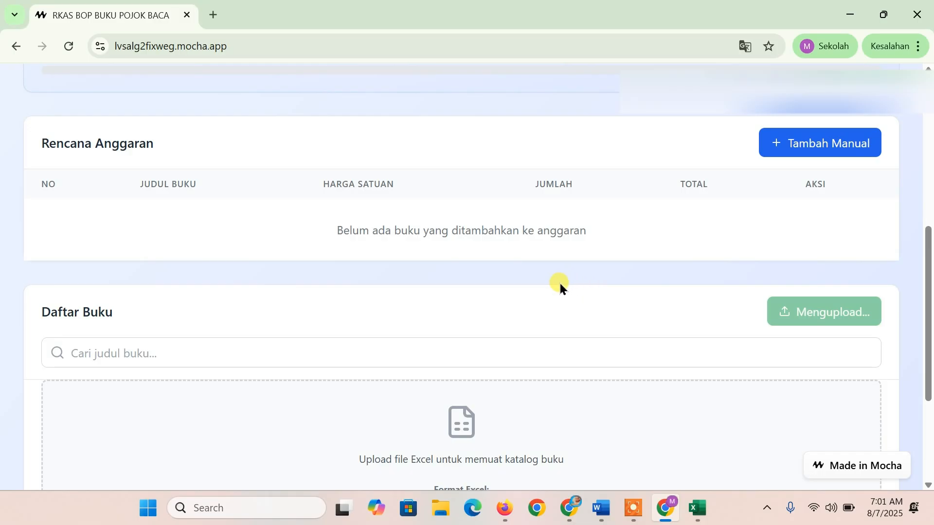
scroll(550, 281, "down", 2)
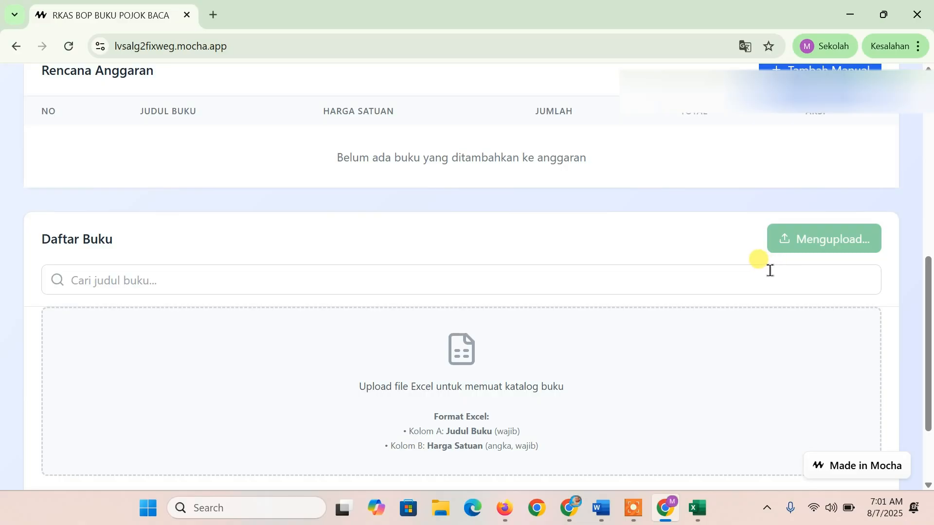
scroll(757, 269, "down", 1)
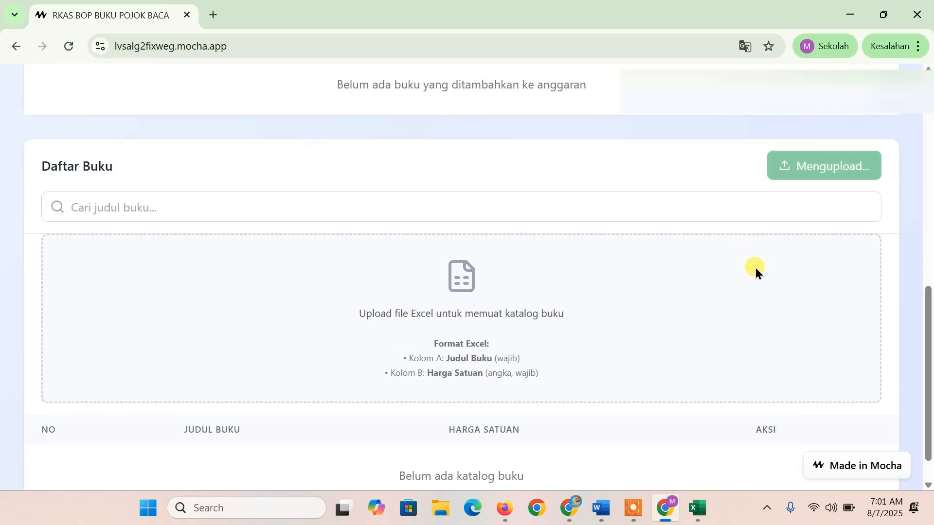
scroll(750, 266, "down", 1)
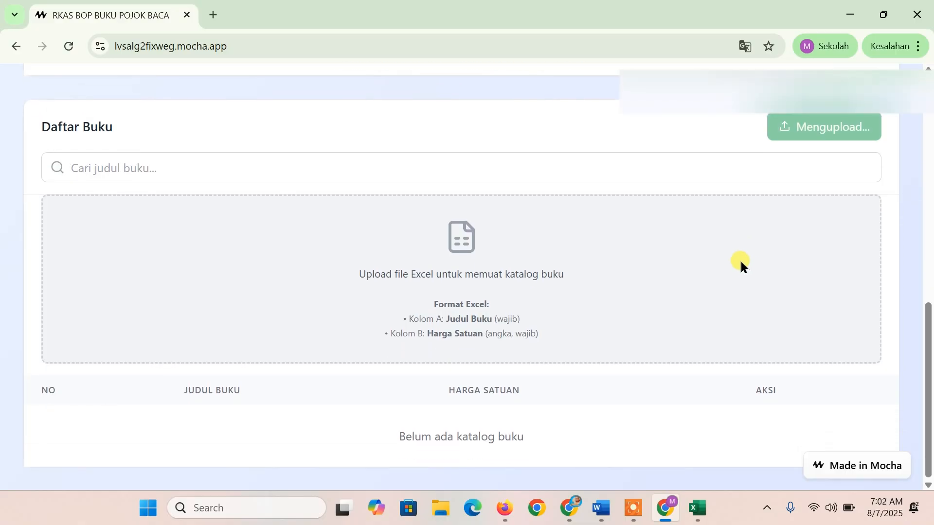
scroll(739, 262, "up", 1)
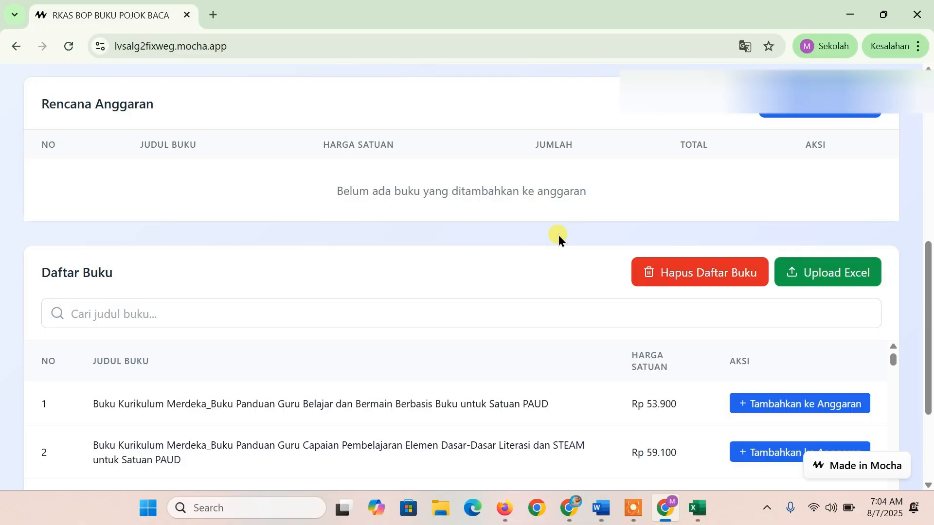
Step: Look through the book titles and unit prices of the PAUD teacher guides in the uploaded Daftar Buku catalogue
scroll(557, 235, "down", 3)
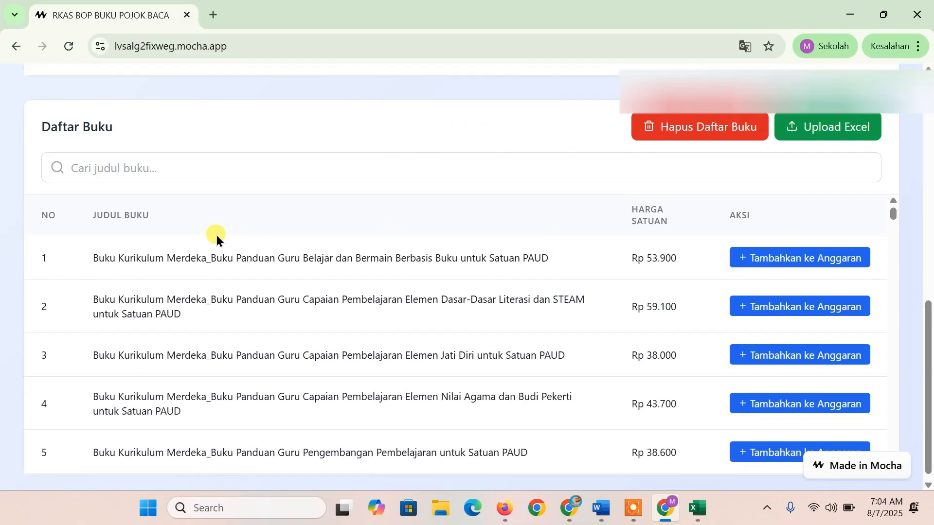
scroll(212, 244, "down", 3)
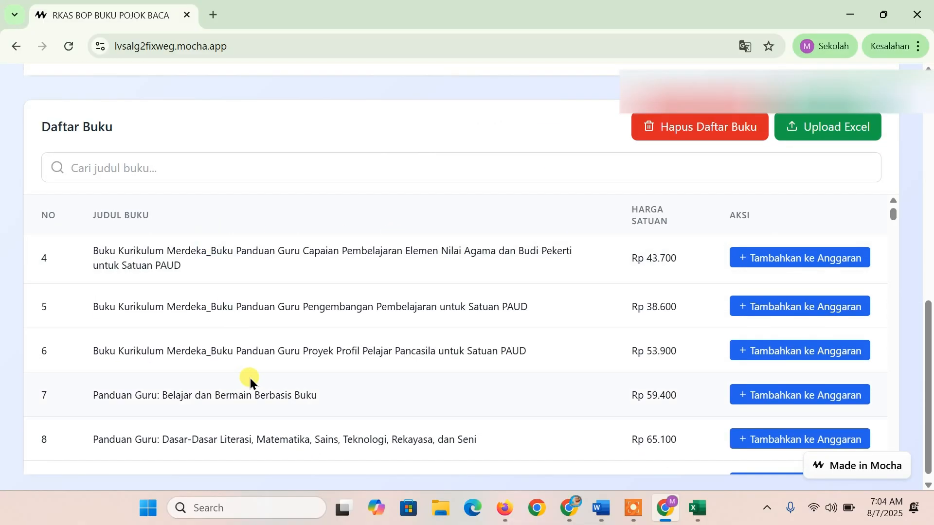
scroll(249, 375, "up", 3)
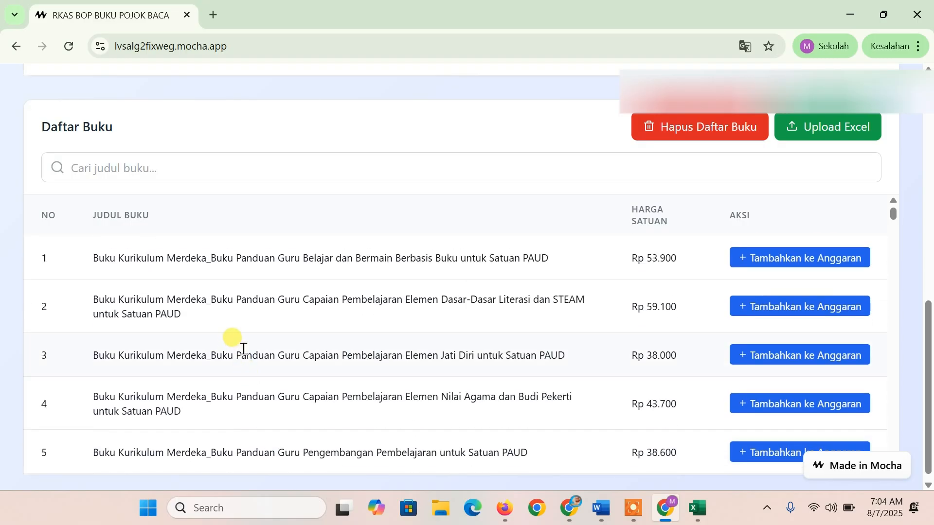
scroll(244, 348, "up", 7)
scroll(246, 338, "down", 6)
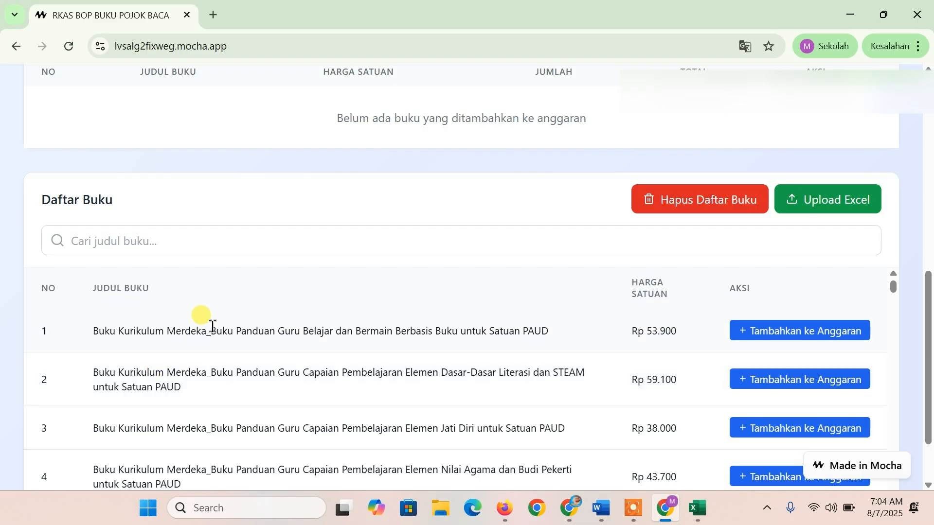
scroll(212, 326, "down", 5)
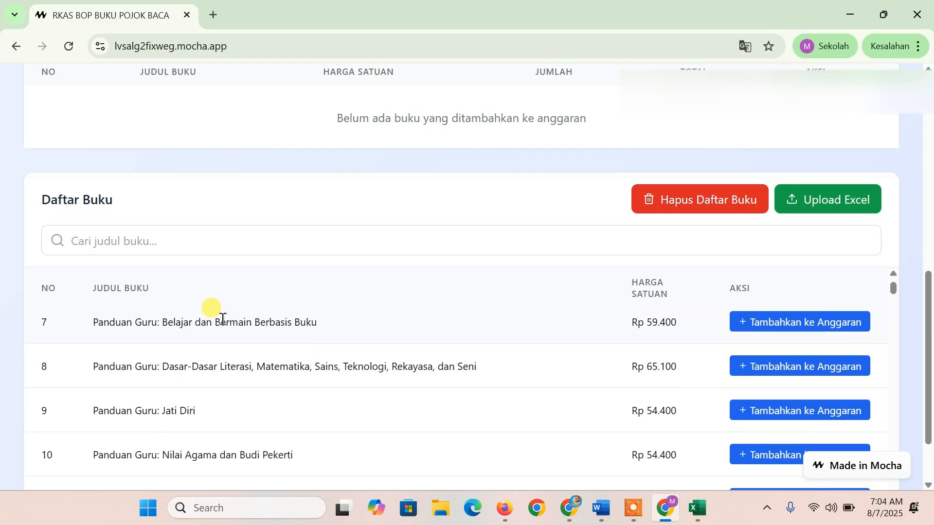
left_click_drag(892, 287, 913, 276)
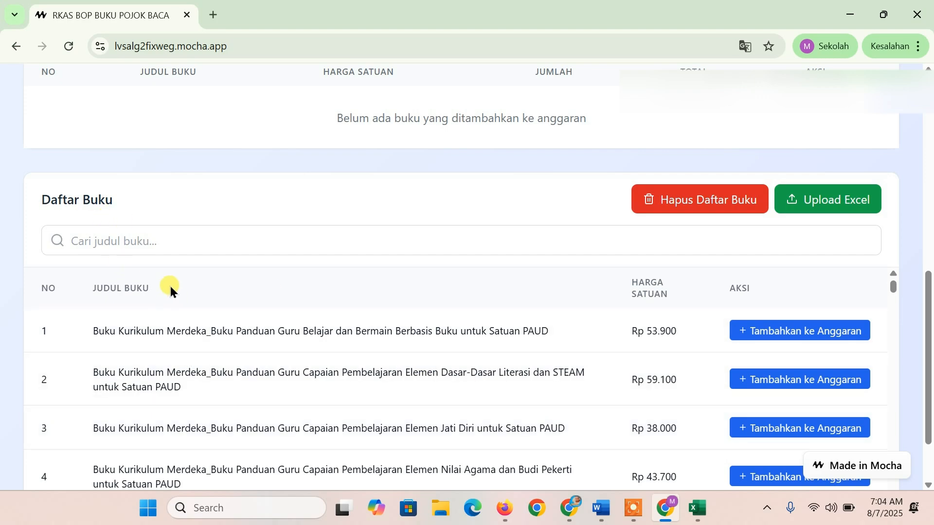
scroll(176, 284, "down", 2)
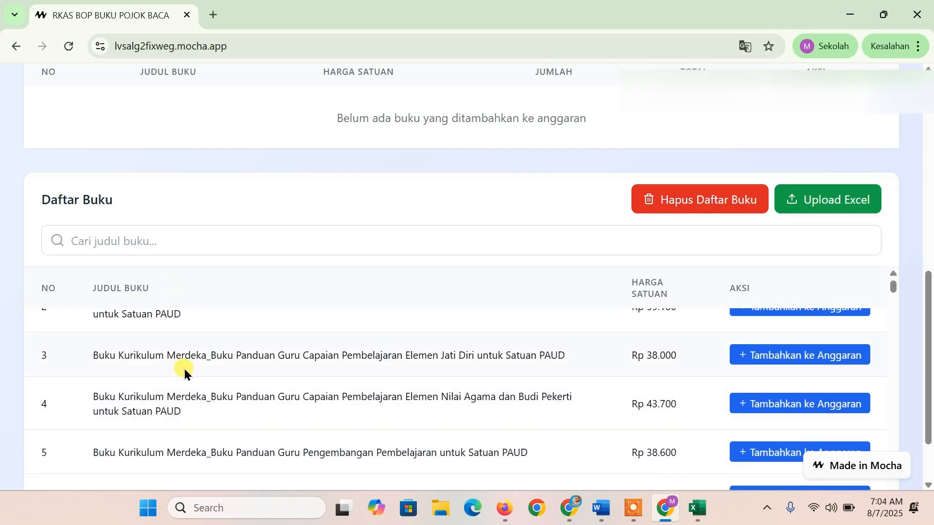
scroll(185, 366, "up", 2)
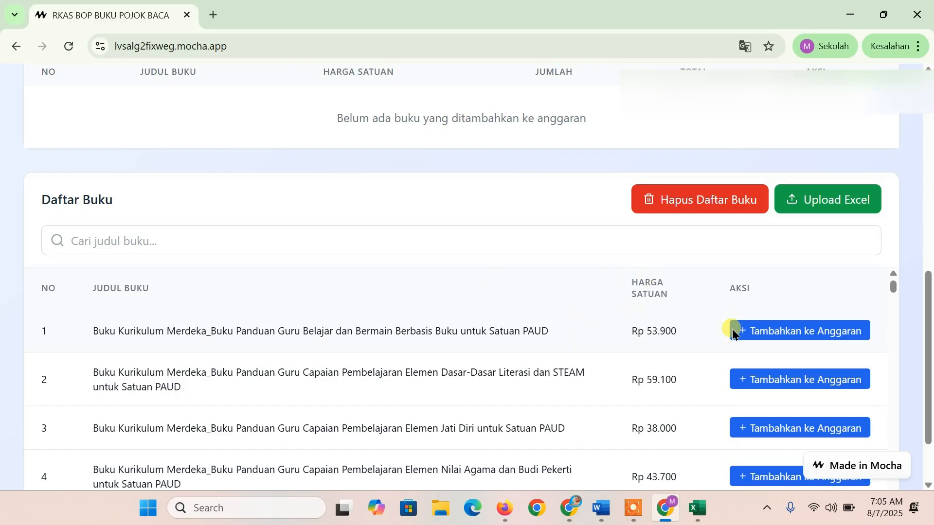
Step: Add the teacher guide Belajar dan Bermain Berbasis Buku untuk Satuan PAUD to the budget with quantity 2, and check the budget summary
left_click(787, 335)
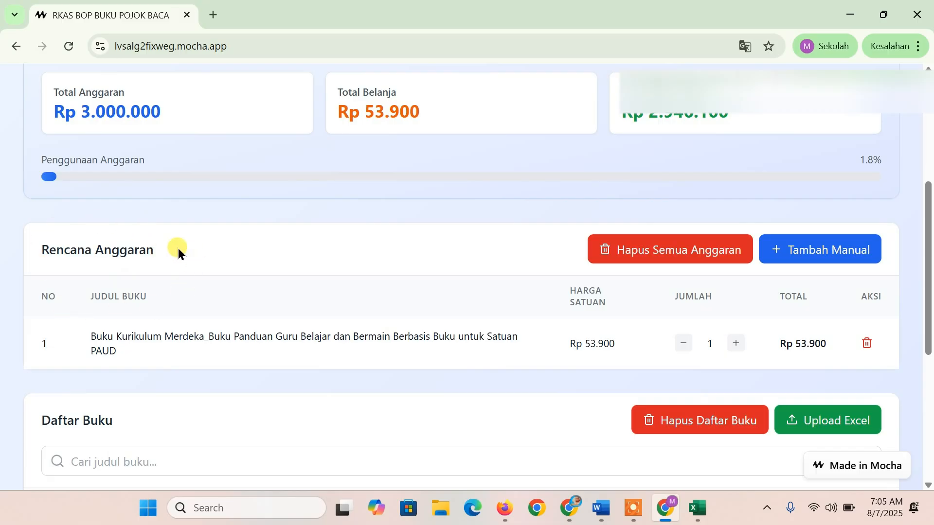
scroll(181, 260, "up", 3)
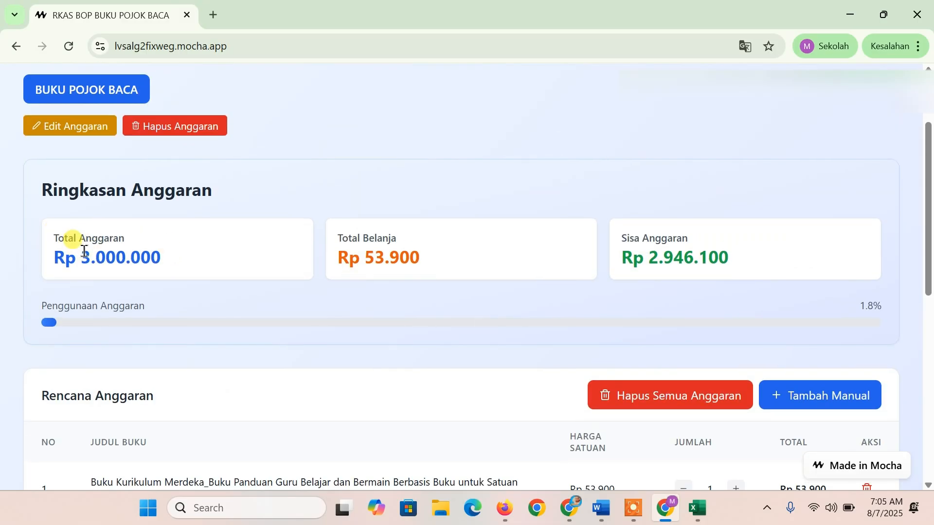
scroll(192, 260, "down", 3)
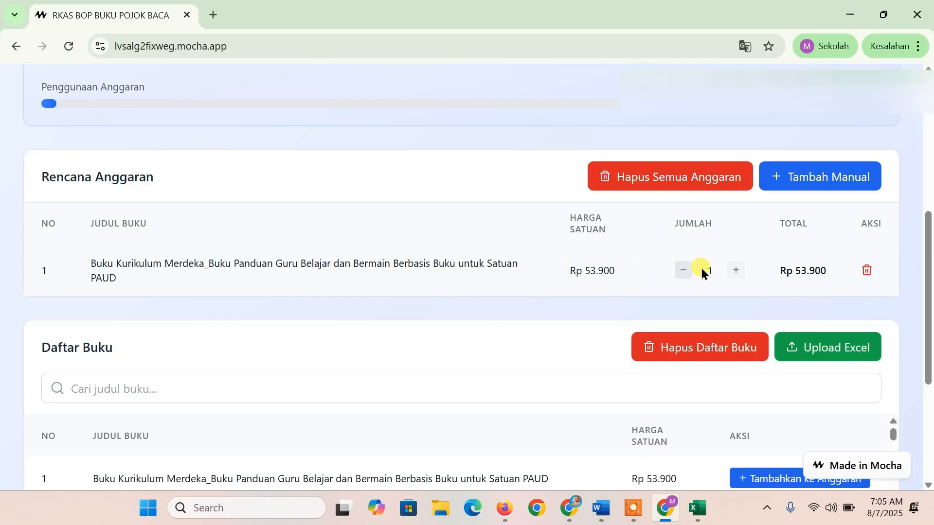
left_click(737, 272)
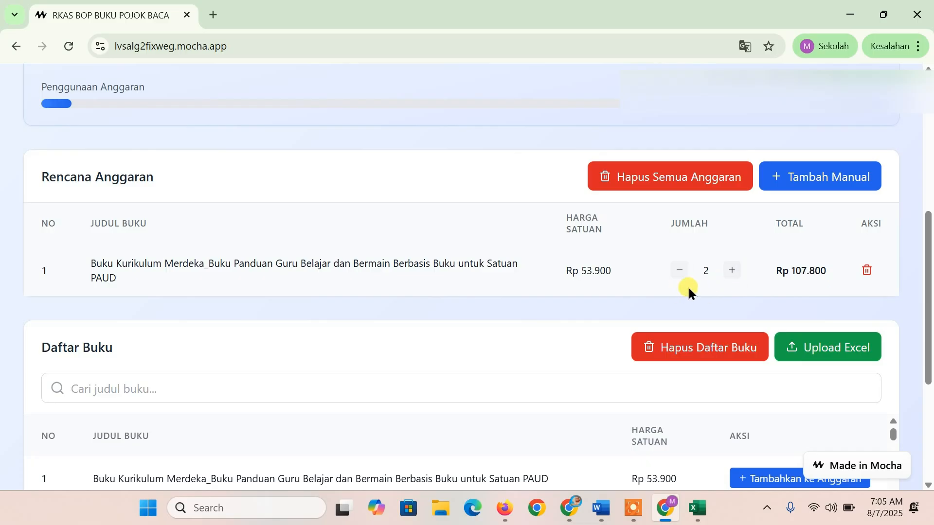
scroll(687, 291, "up", 2)
scroll(680, 288, "up", 1)
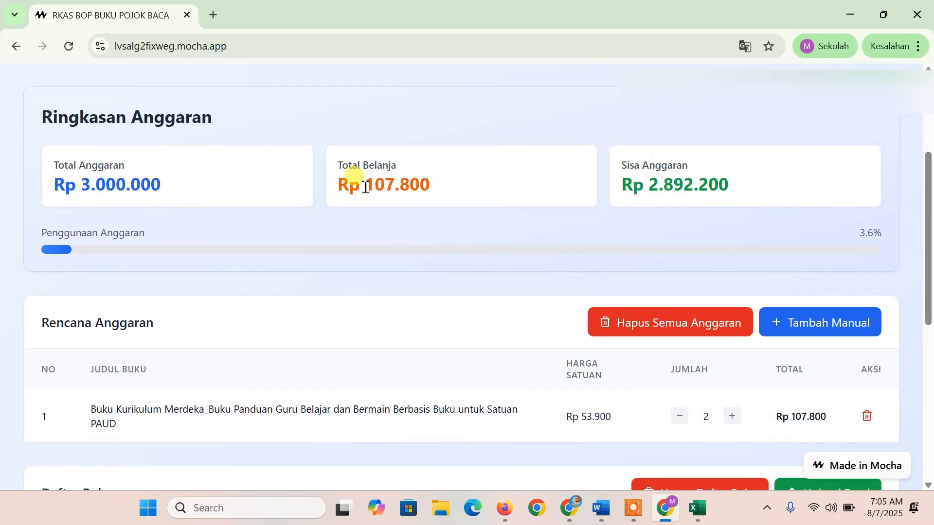
scroll(364, 191, "down", 5)
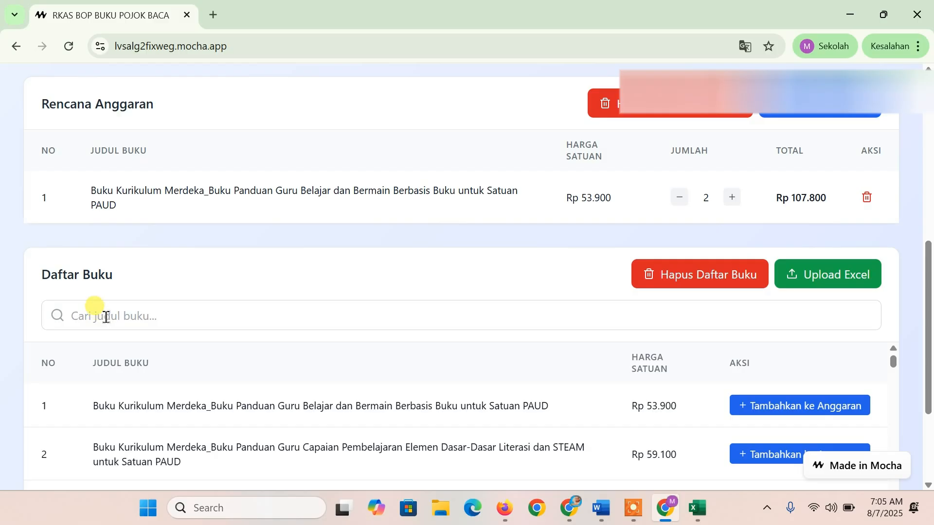
Step: Switch to Excel and open the workbook DATA BUKU BOP POJOK BACA UNTUK PAUD 1.xlsx from the Downloads folder
left_click(157, 322)
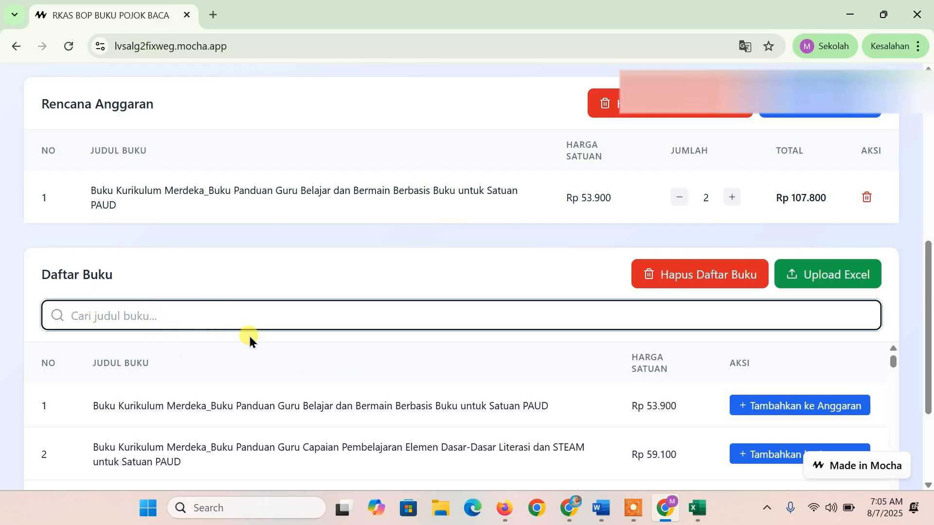
left_click(699, 510)
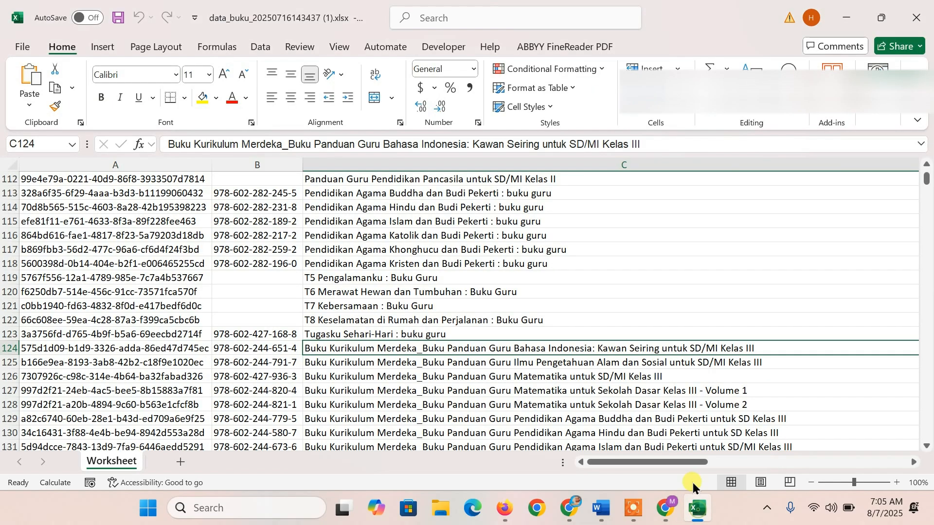
scroll(383, 359, "up", 12)
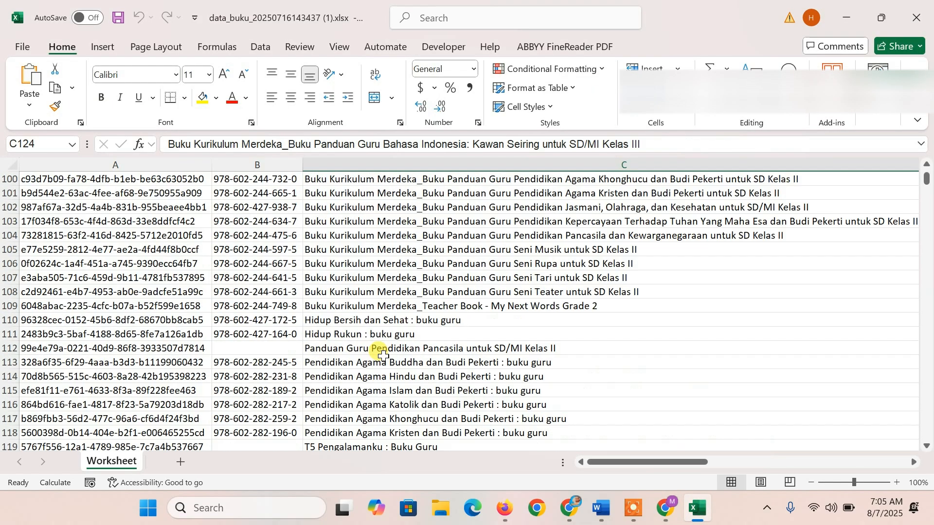
scroll(383, 354, "up", 20)
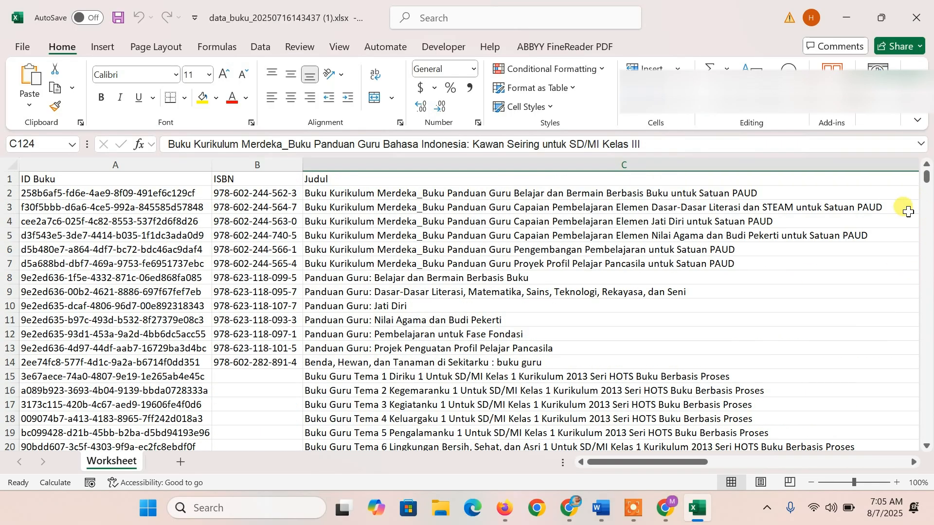
left_click(26, 47)
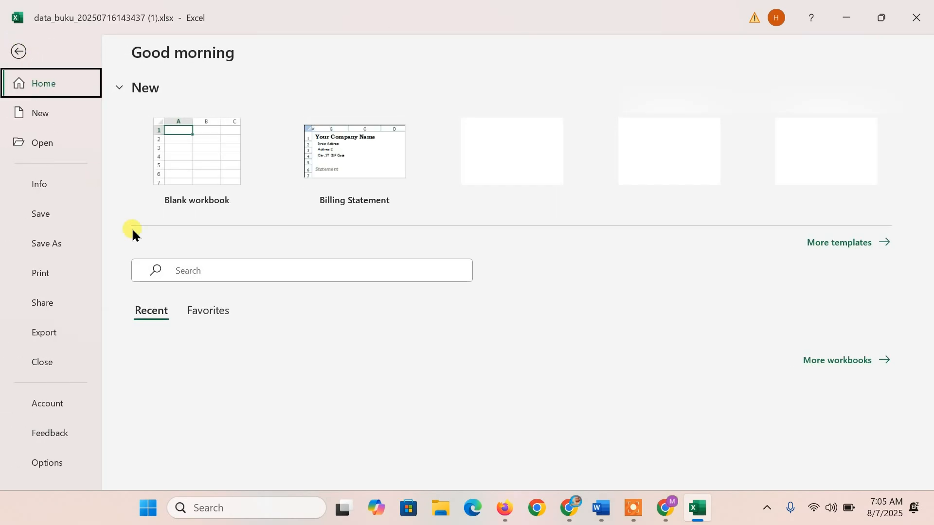
left_click(37, 141)
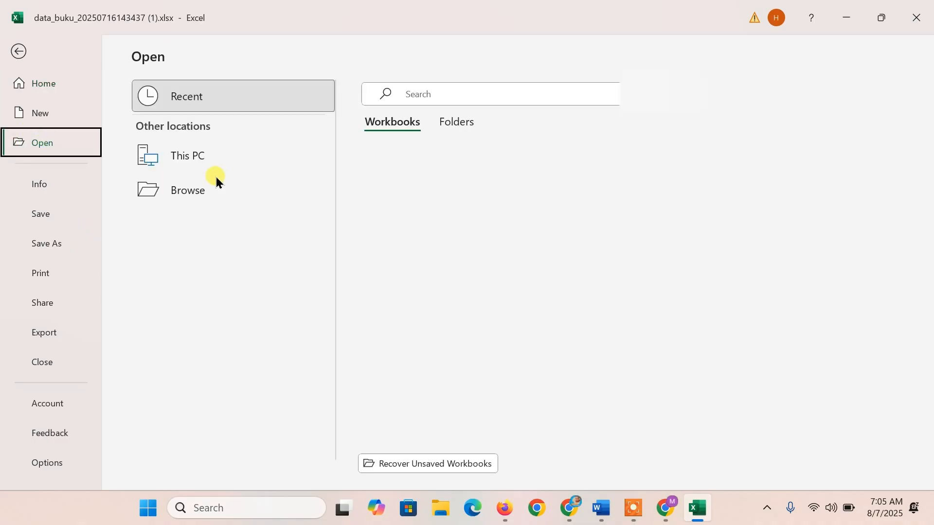
left_click(202, 191)
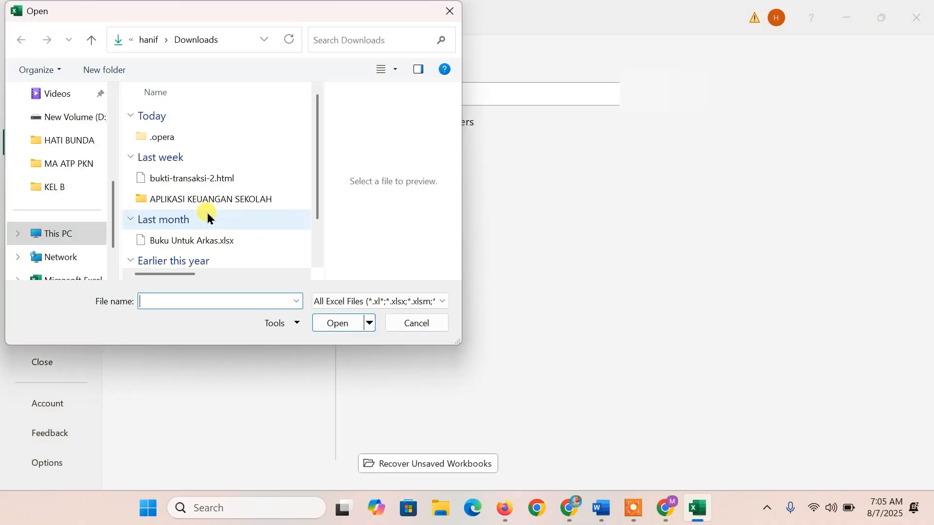
left_click(246, 263)
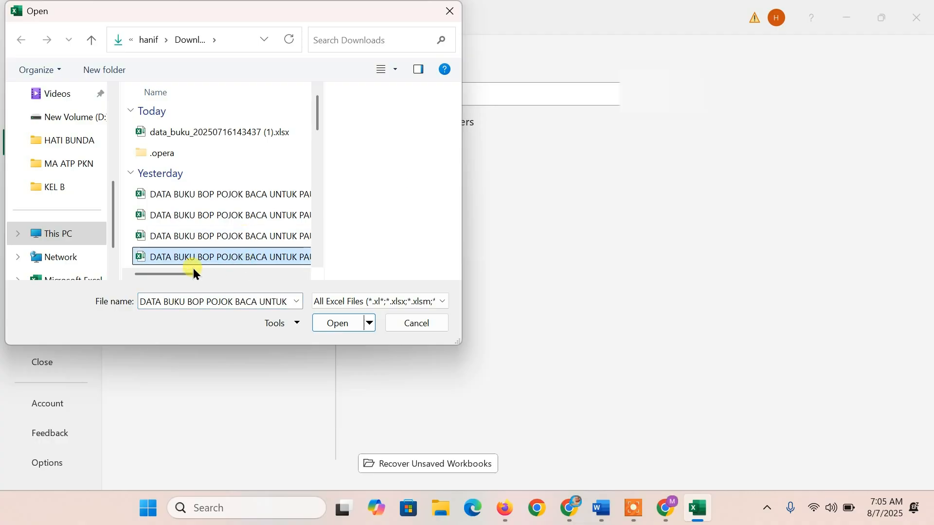
left_click_drag(187, 273, 233, 276)
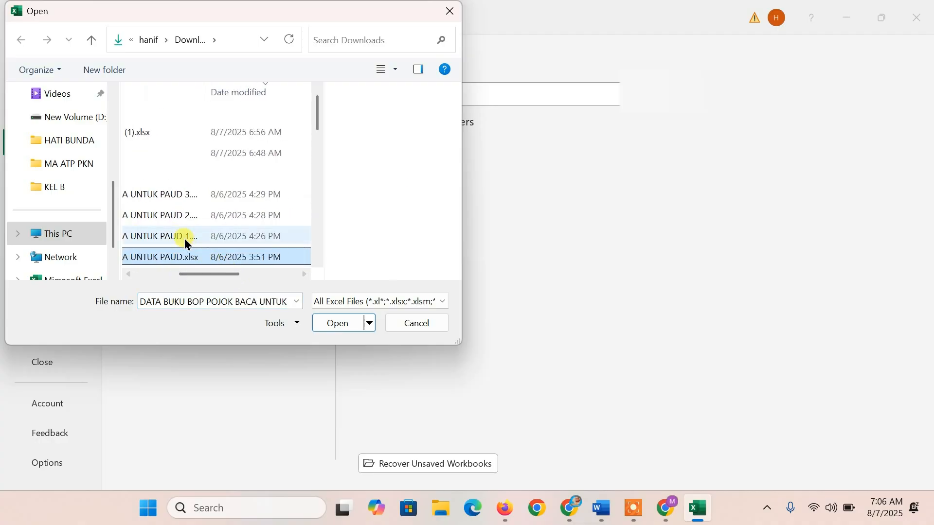
left_click(184, 238)
left_click(339, 317)
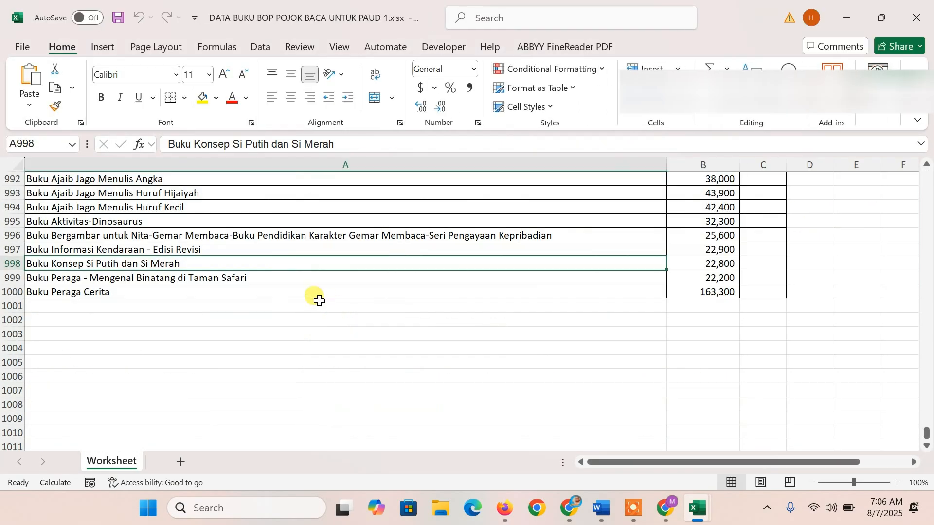
Step: Copy the book title Bonekaku from cell A982 of the book data worksheet
scroll(313, 297, "up", 4)
left_click(119, 248)
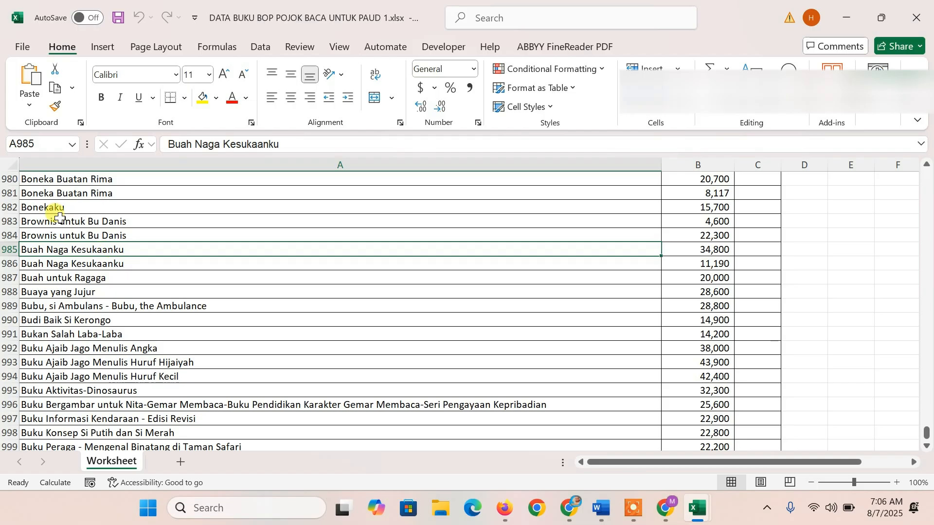
left_click(69, 206)
left_click_drag(229, 146, 159, 145)
key("ctrl+c")
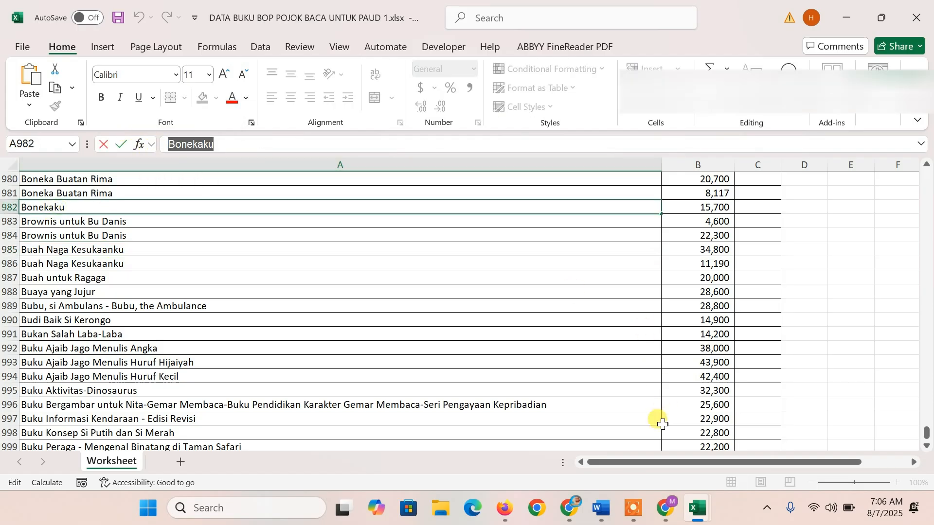
Step: Return to the RKAS BOP Buku Pojok Baca app, search Daftar Buku for Bonekaku, and add it to the budget with quantity 2
left_click(654, 503)
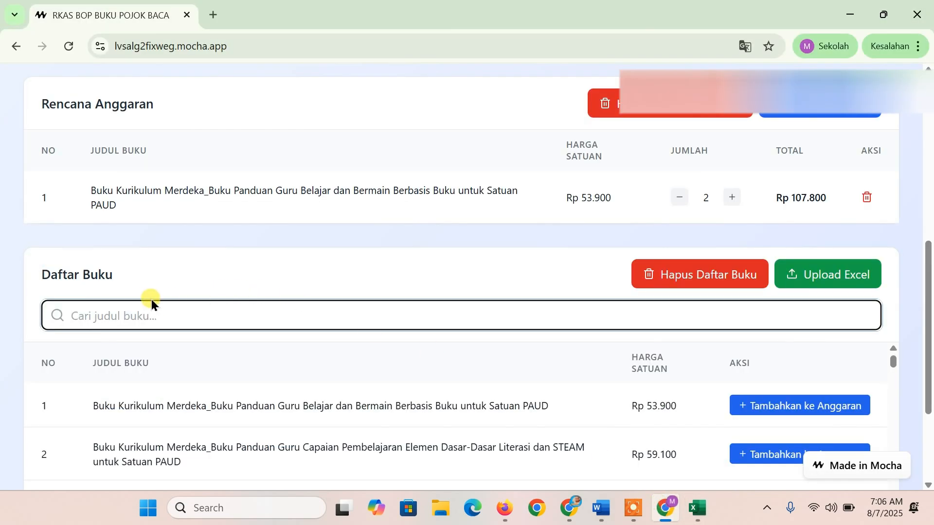
key("ctrl+v")
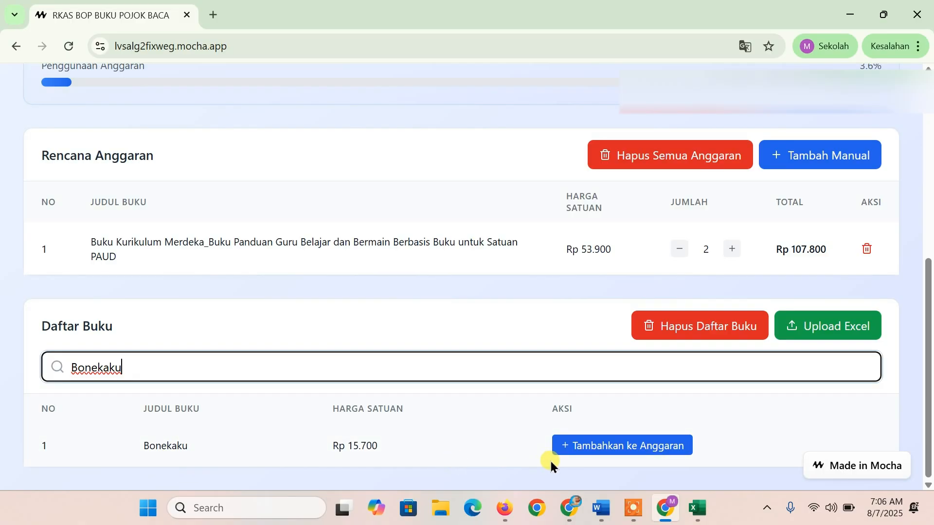
left_click(601, 452)
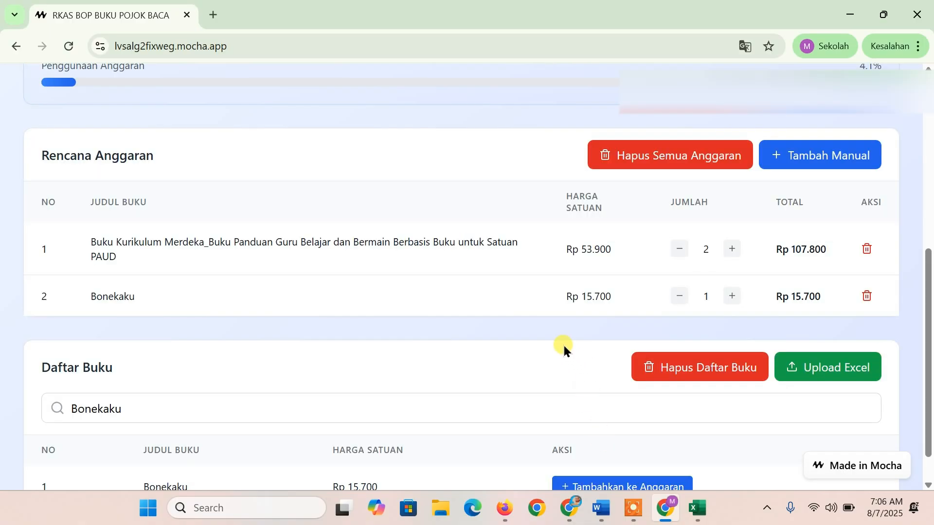
left_click(737, 301)
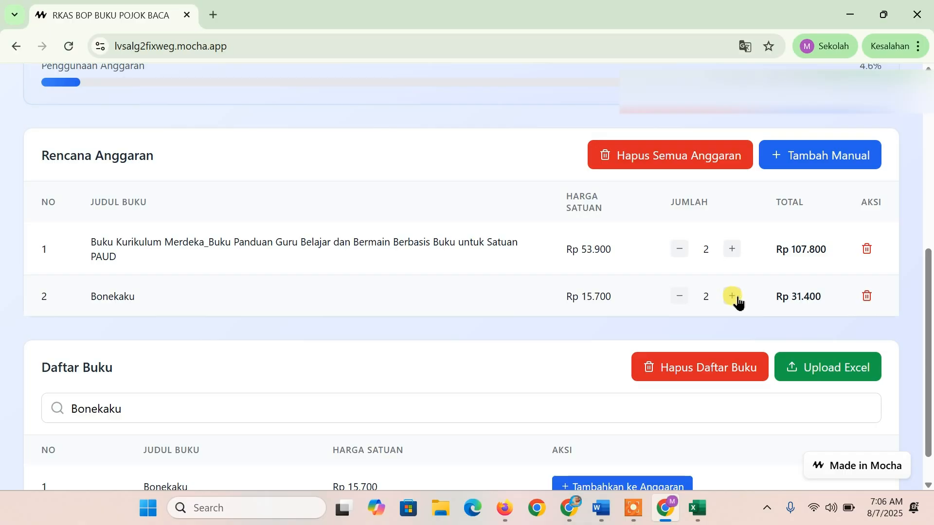
Step: Review the total, spent and remaining amounts in Ringkasan Anggaran alongside the prices and quantities of the books in Rencana Anggaran
scroll(736, 299, "up", 1)
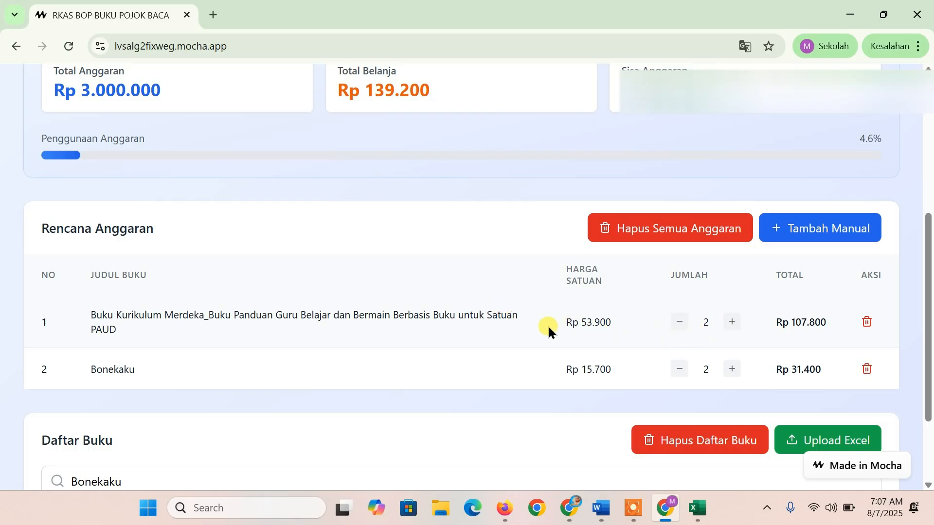
scroll(547, 326, "up", 3)
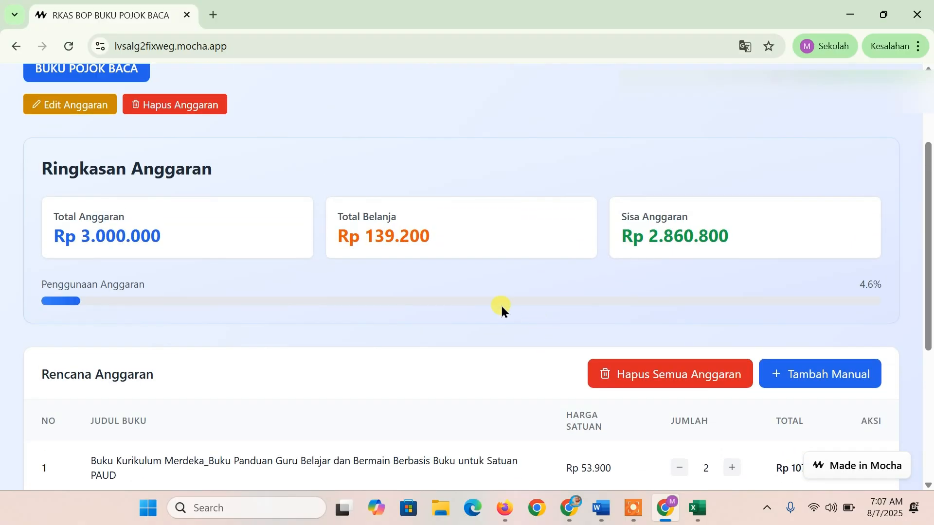
scroll(502, 310, "down", 4)
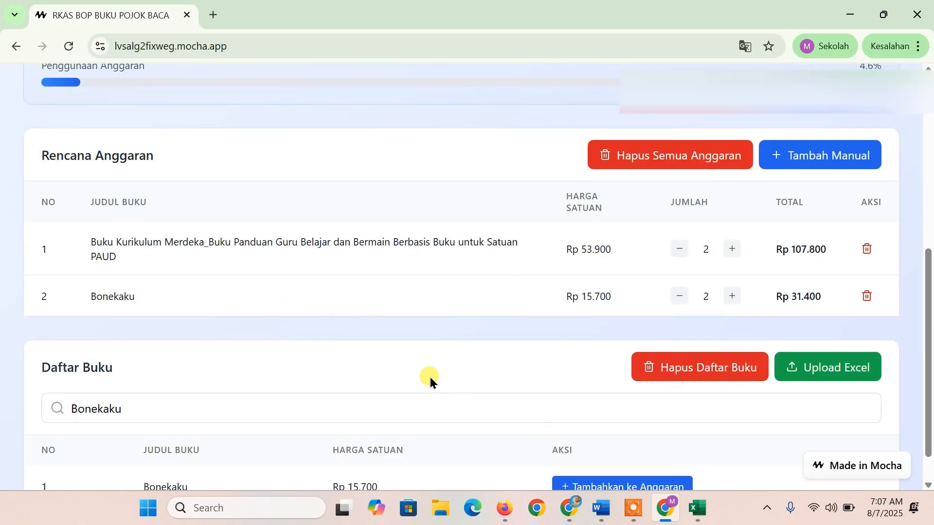
scroll(428, 375, "up", 3)
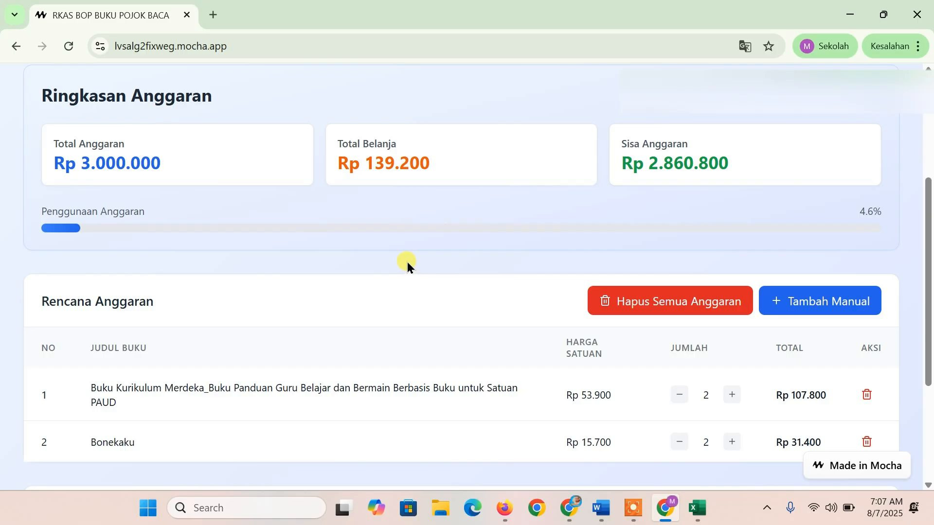
left_click(504, 508)
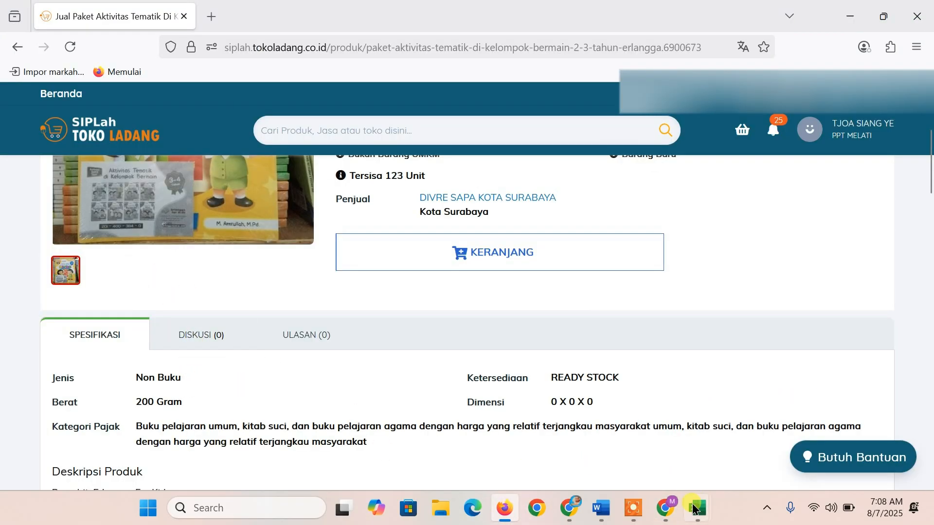
mouse_move(674, 515)
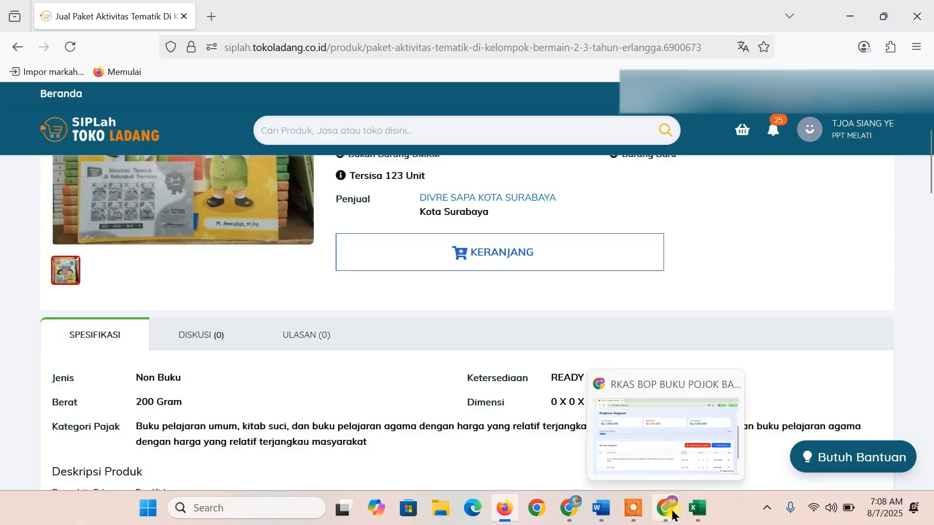
left_click(673, 514)
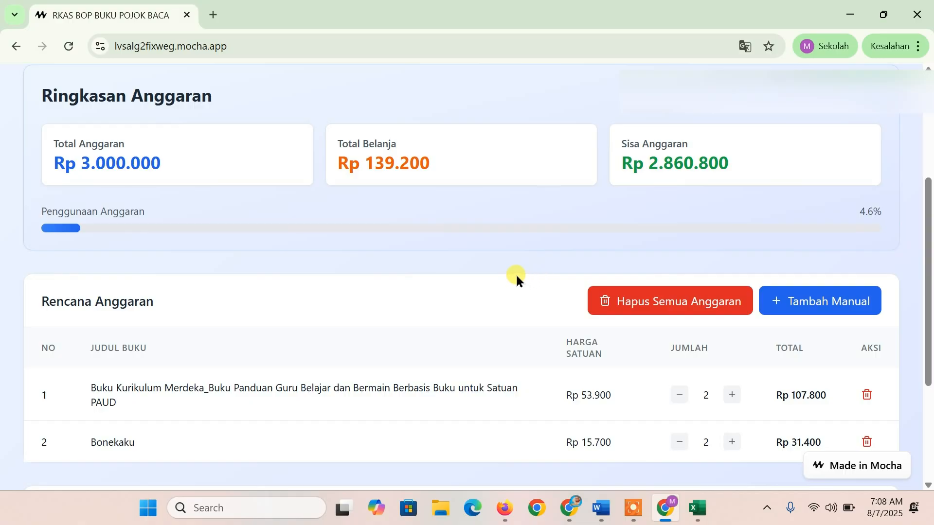
scroll(515, 274, "up", 4)
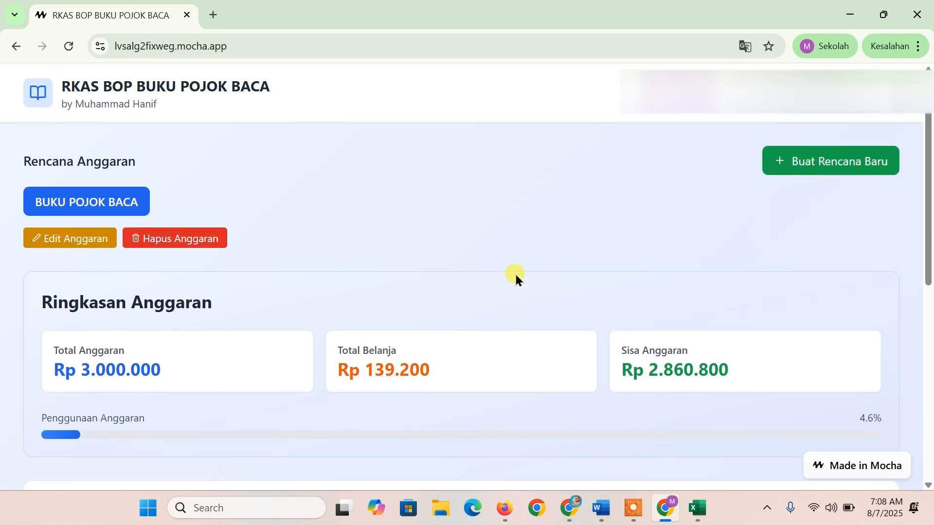
scroll(514, 274, "down", 3)
scroll(514, 274, "up", 3)
scroll(670, 199, "down", 2)
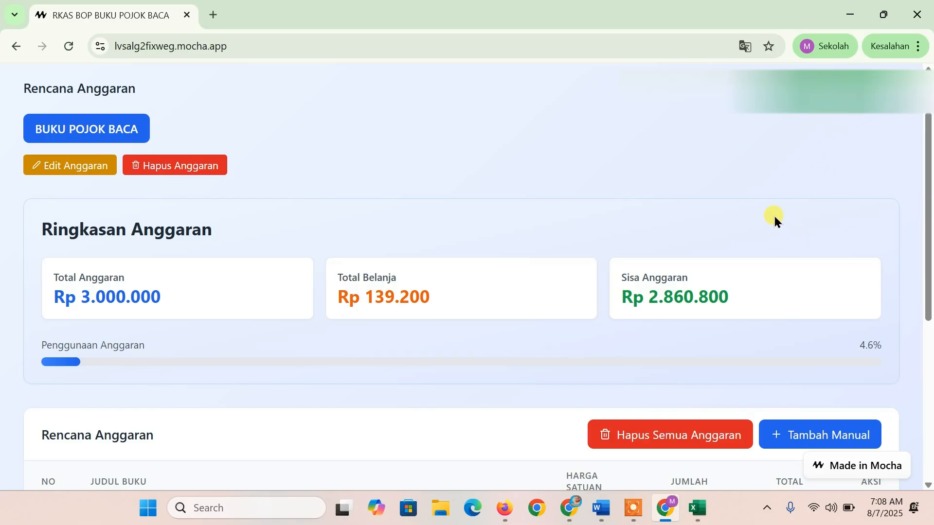
scroll(701, 249, "down", 3)
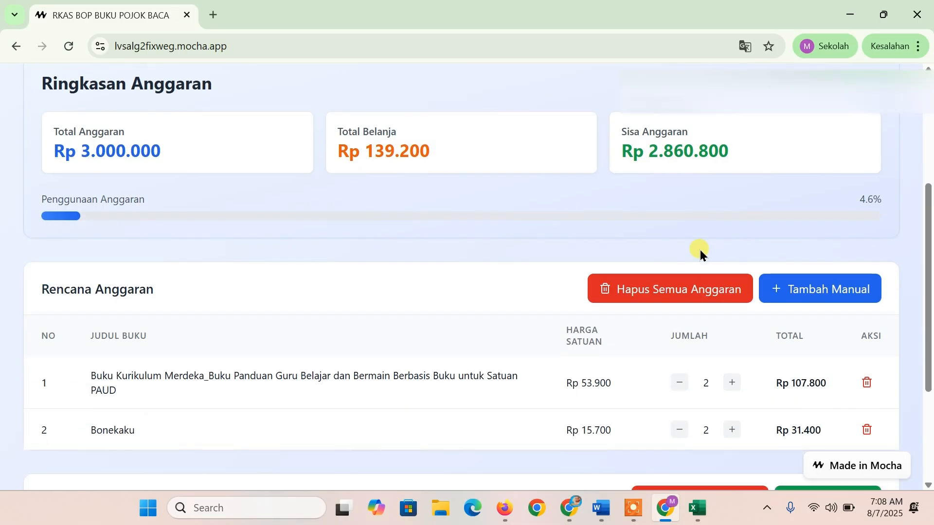
scroll(697, 247, "down", 3)
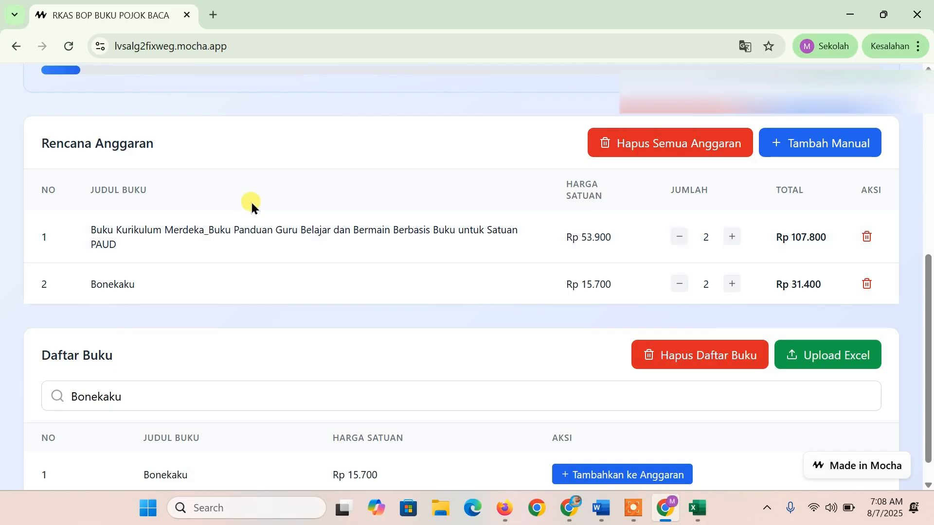
scroll(261, 195, "up", 4)
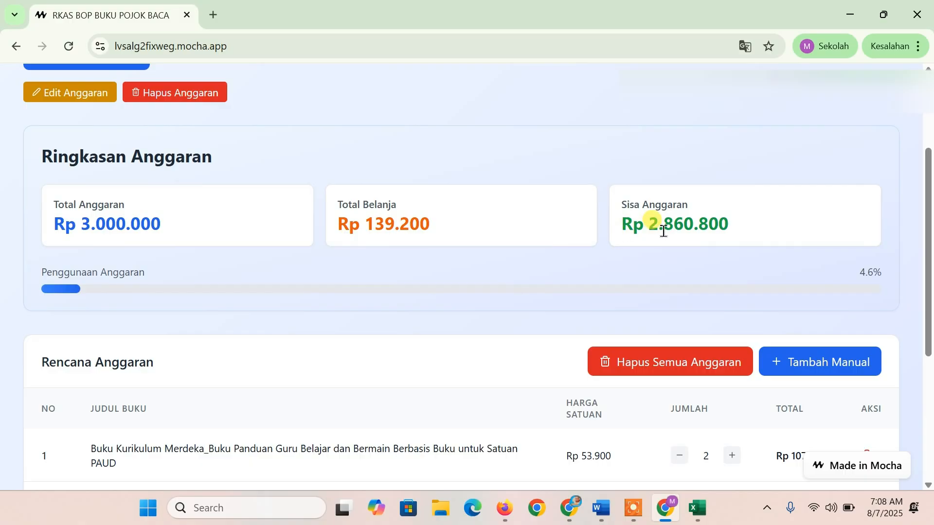
scroll(708, 244, "down", 3)
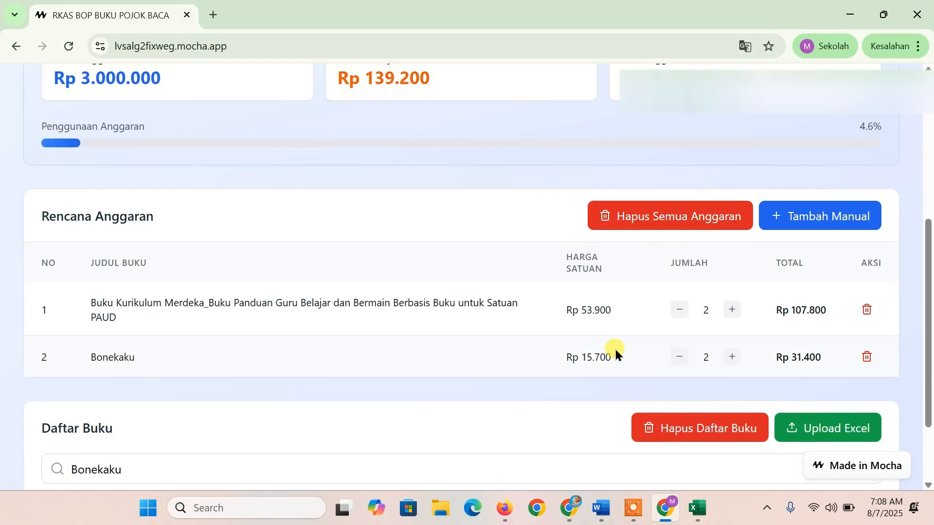
Step: Examine Ringkasan Anggaran, the two planned books in Rencana Anggaran, and the Daftar Buku section of the BUKU POJOK BACA plan
scroll(610, 338, "up", 6)
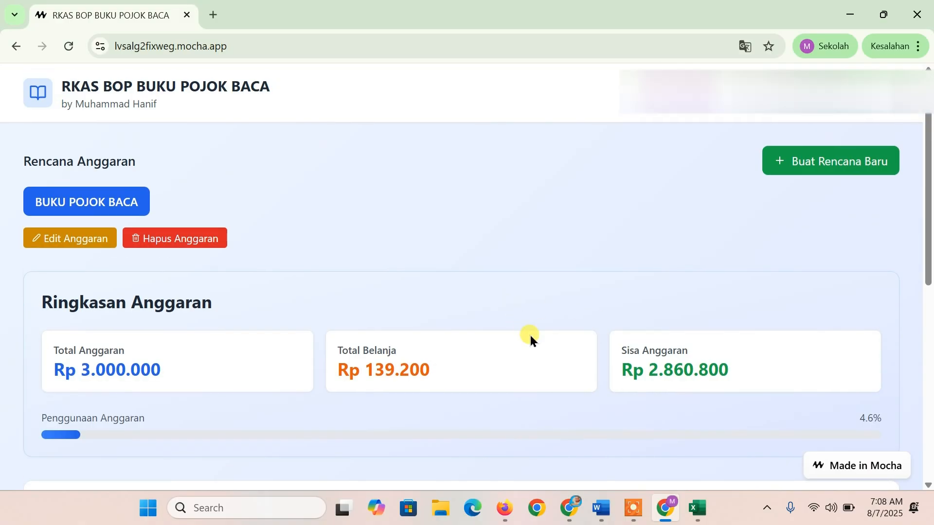
scroll(530, 334, "down", 3)
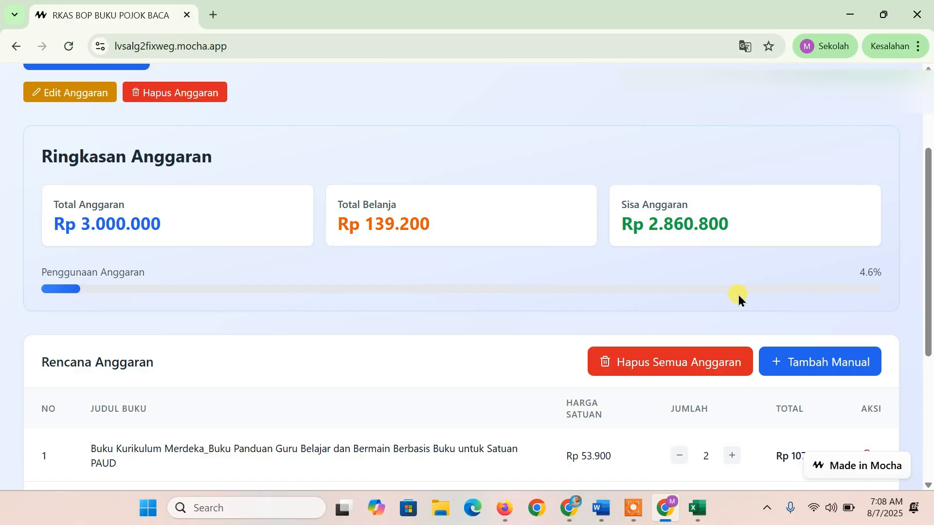
scroll(738, 295, "down", 2)
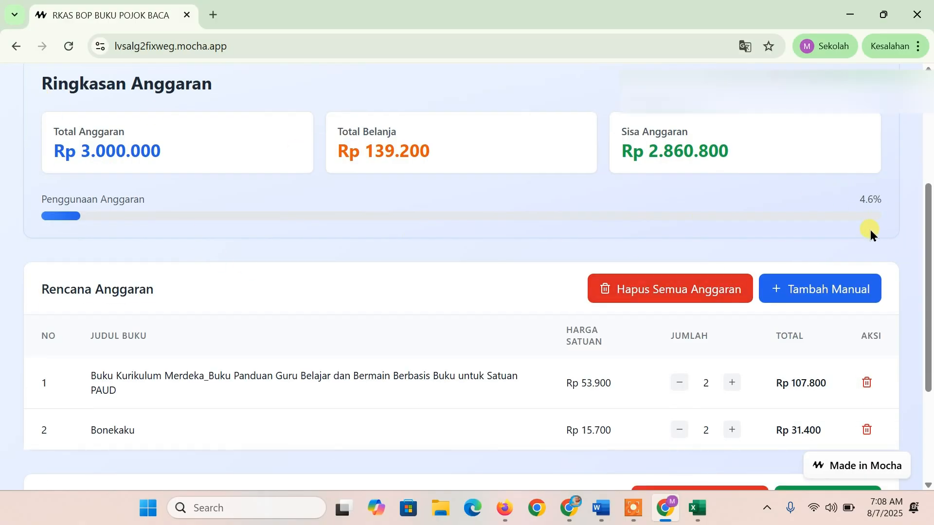
scroll(526, 209, "down", 1)
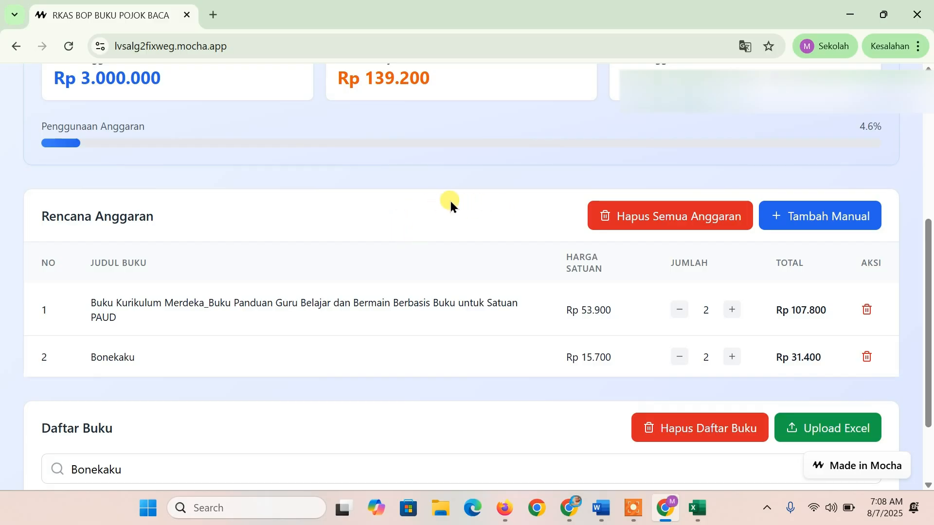
scroll(448, 203, "down", 1)
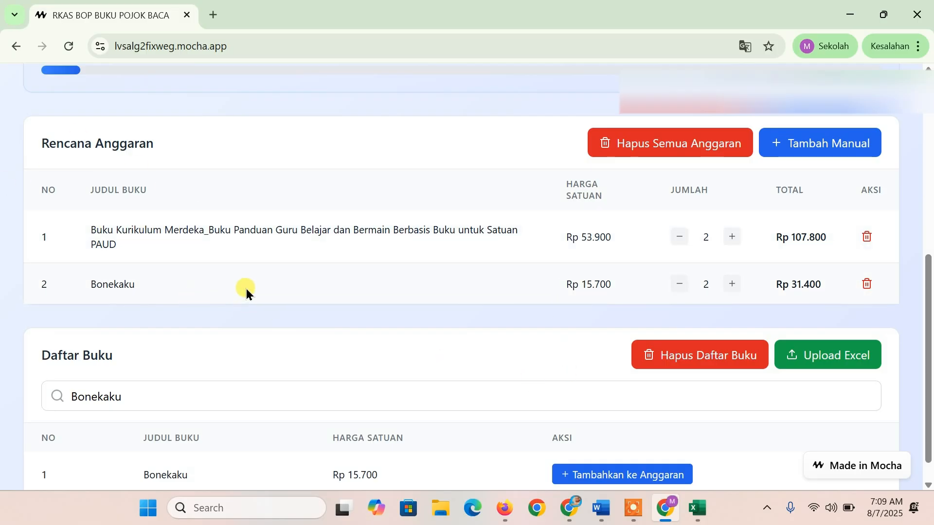
scroll(246, 287, "up", 3)
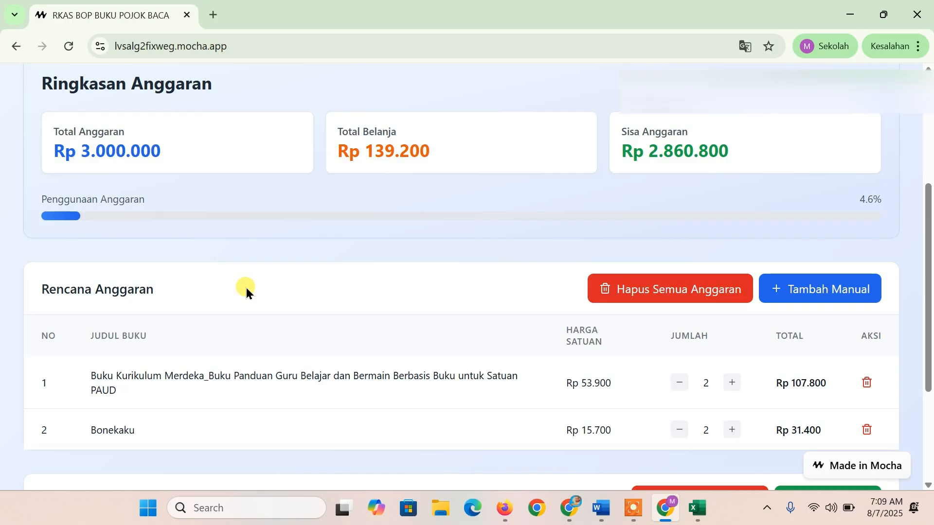
scroll(246, 287, "down", 2)
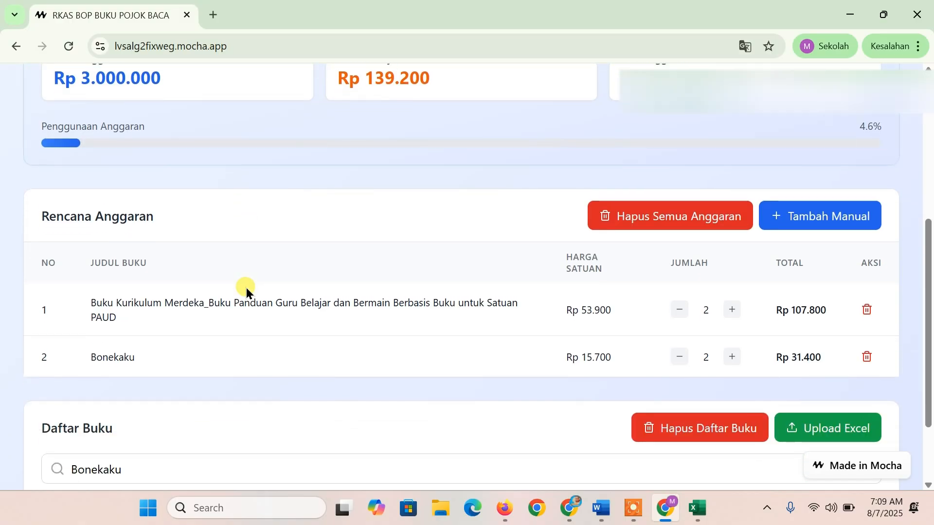
scroll(246, 287, "up", 2)
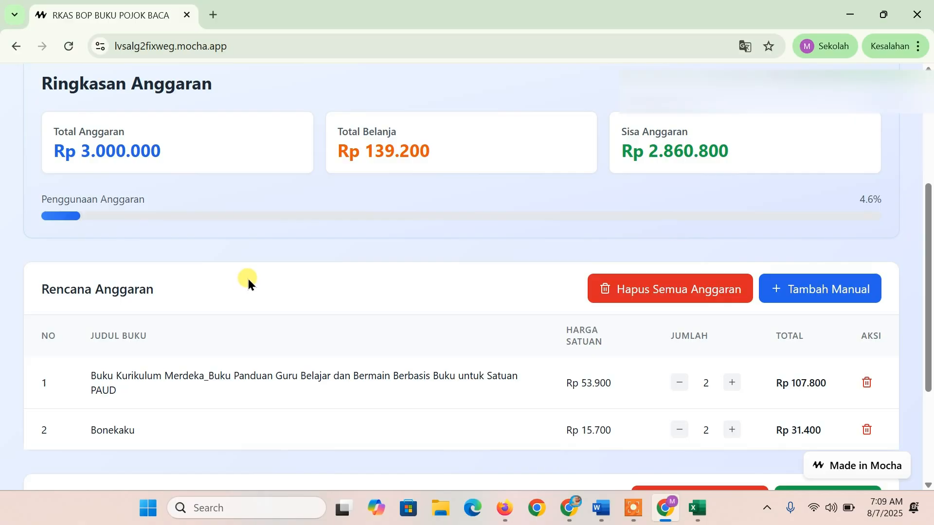
scroll(248, 279, "down", 2)
scroll(247, 279, "down", 2)
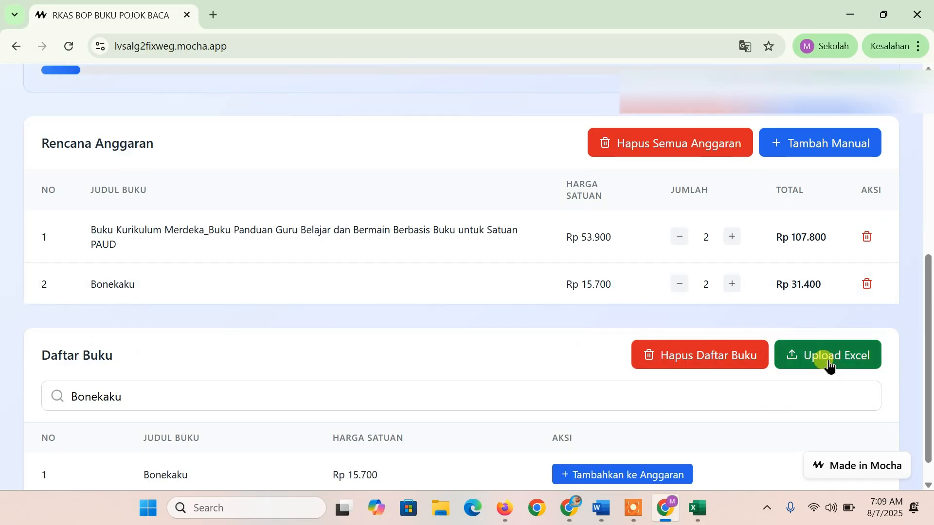
mouse_move(696, 509)
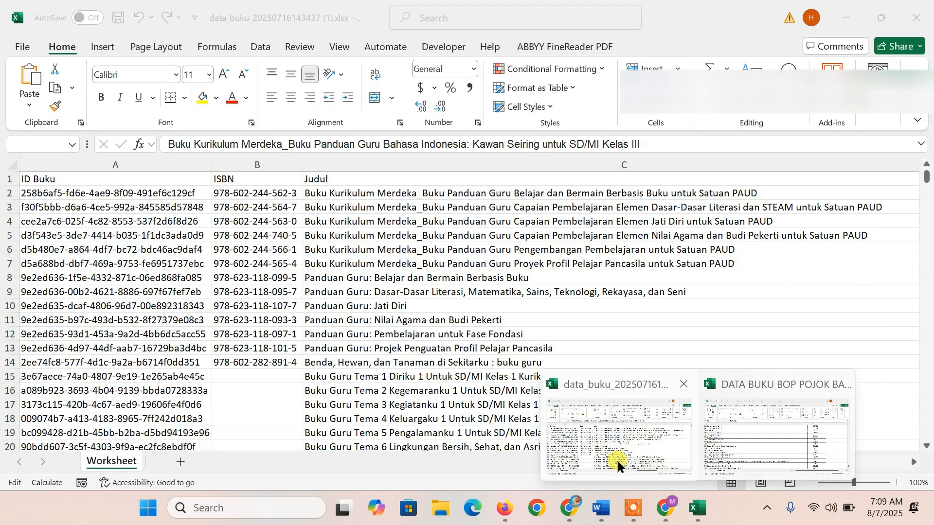
left_click(618, 461)
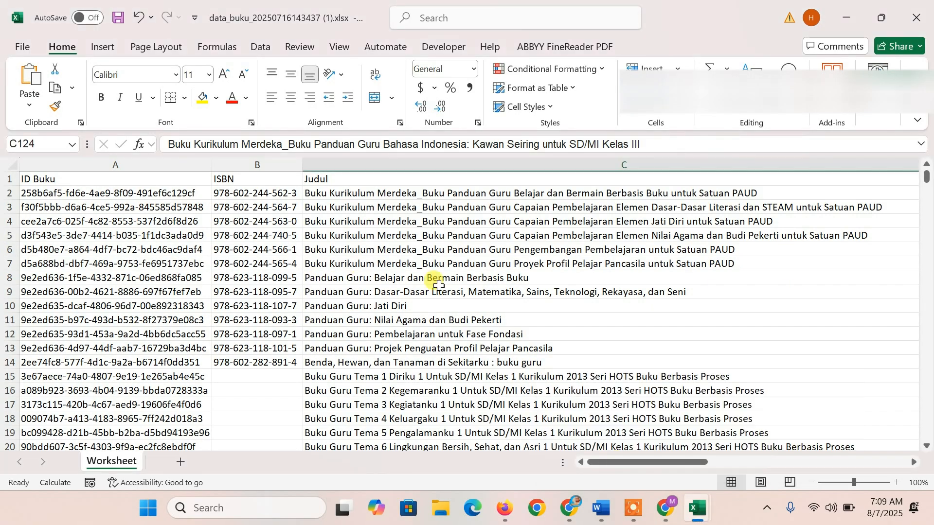
left_click_drag(652, 461, 694, 461)
scroll(703, 378, "down", 1)
scroll(703, 378, "down", 2)
scroll(700, 370, "up", 3)
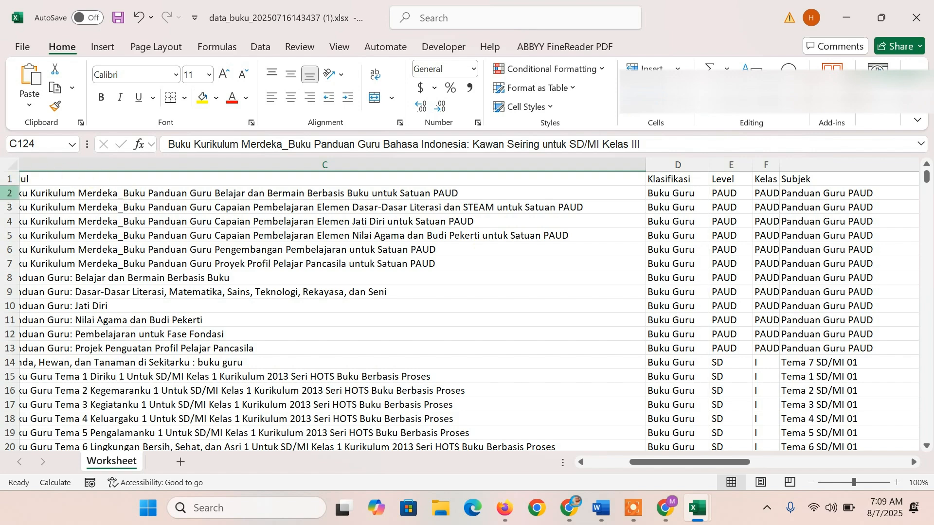
Step: Switch to the workbook DATA BUKU BOP POJOK BACA UNTUK PAUD 1.xlsx and view its JUDUL BUKU, HARGA SATUAN and JUMLAH headings in row 1
mouse_move(690, 515)
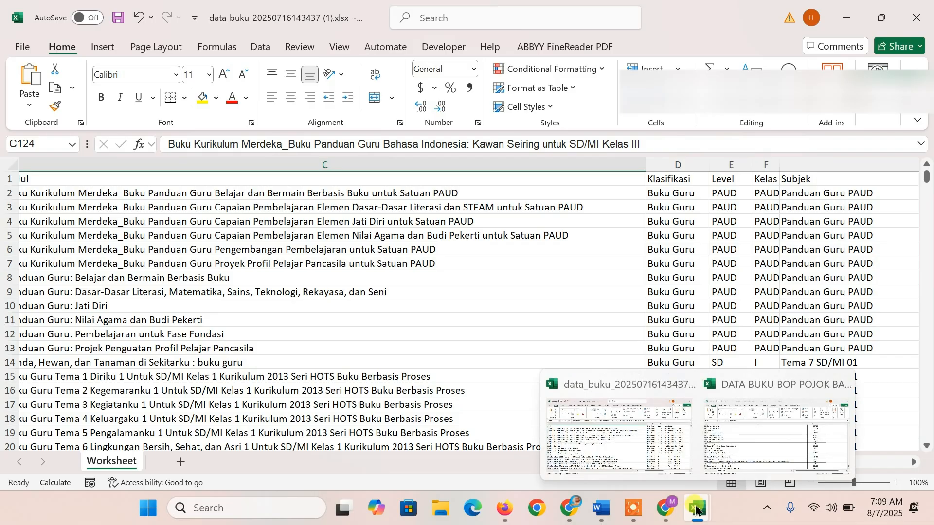
left_click(724, 466)
scroll(119, 276, "up", 20)
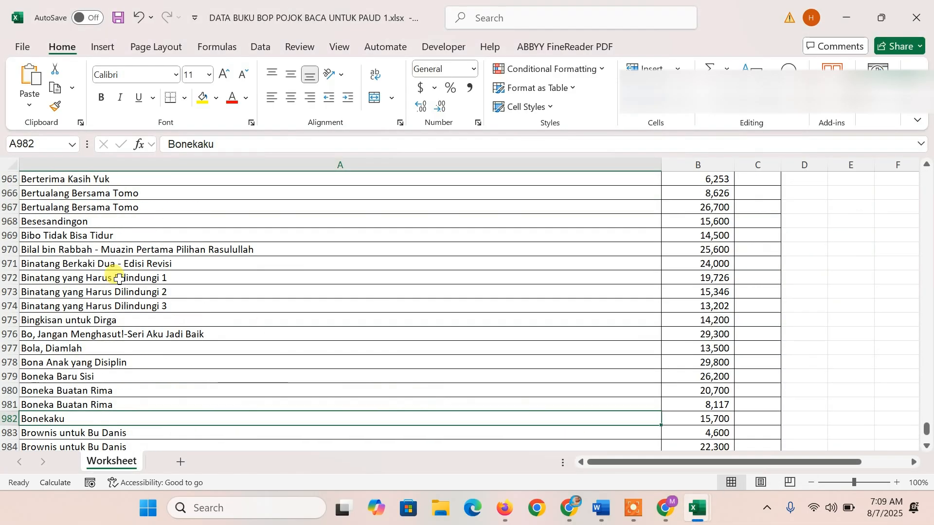
scroll(119, 276, "up", 3)
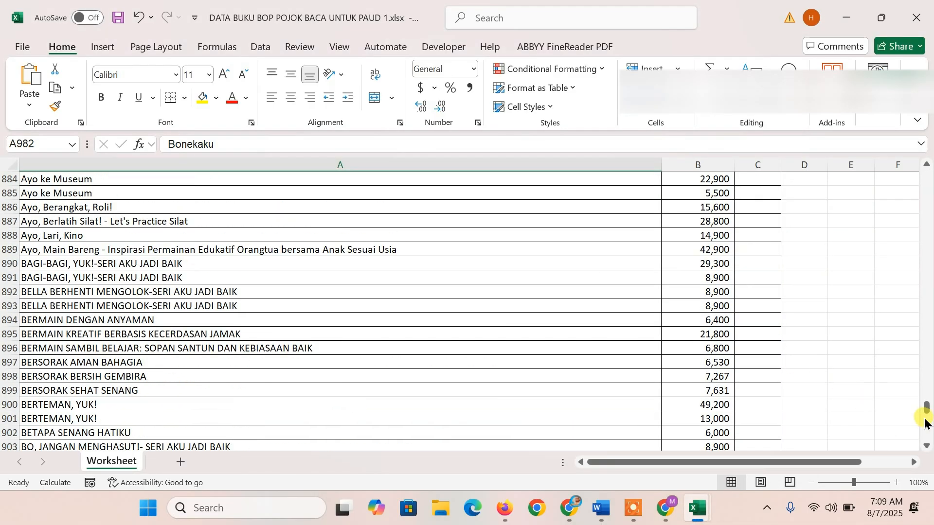
left_click_drag(927, 409, 923, 155)
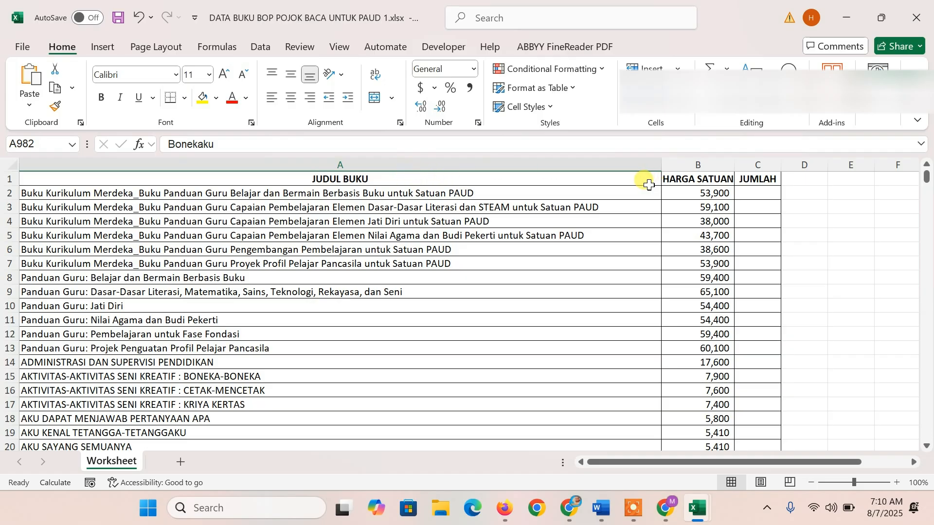
mouse_move(696, 508)
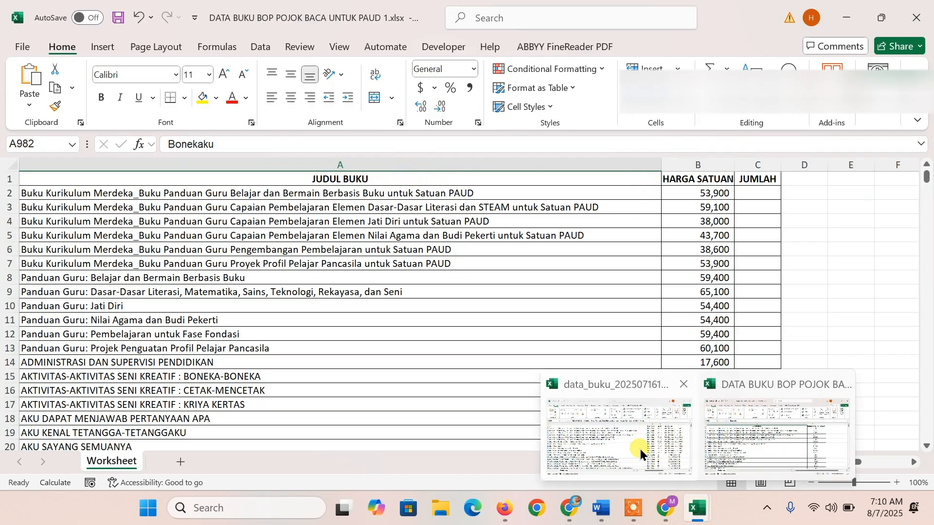
left_click(636, 448)
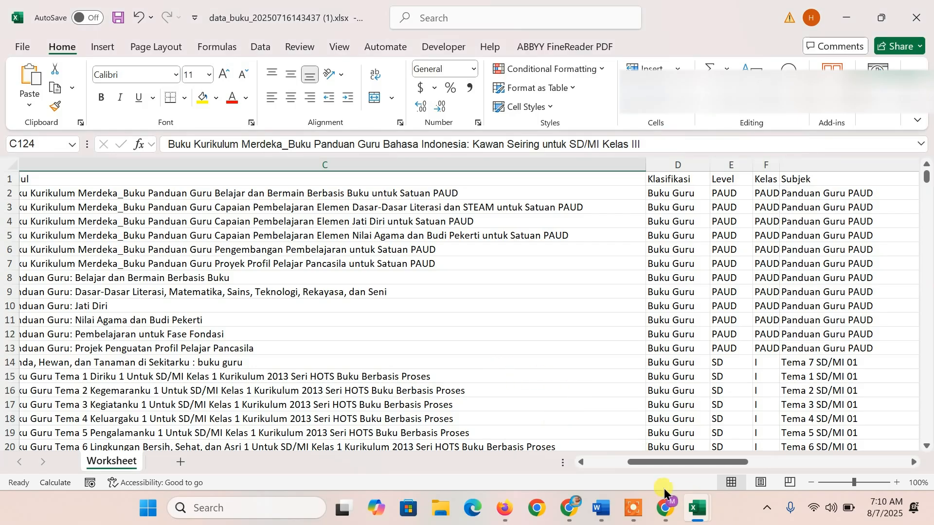
left_click(597, 463)
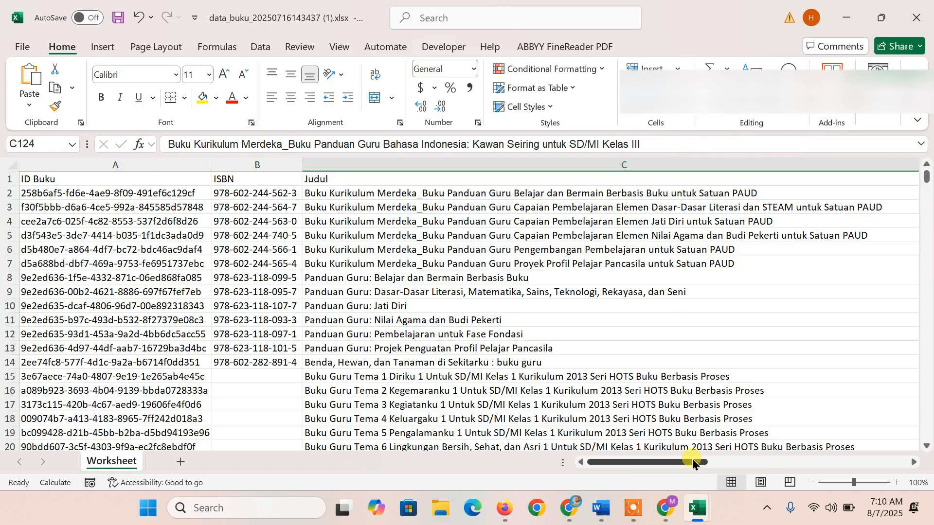
mouse_move(693, 459)
left_mouse_down()
mouse_move(716, 463)
mouse_move(683, 463)
mouse_move(701, 465)
left_mouse_up()
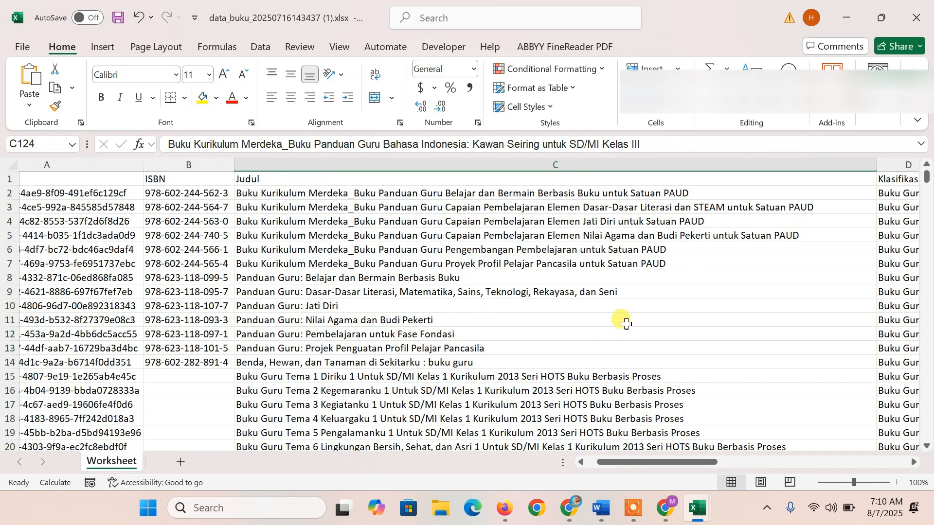
left_click_drag(678, 466, 706, 466)
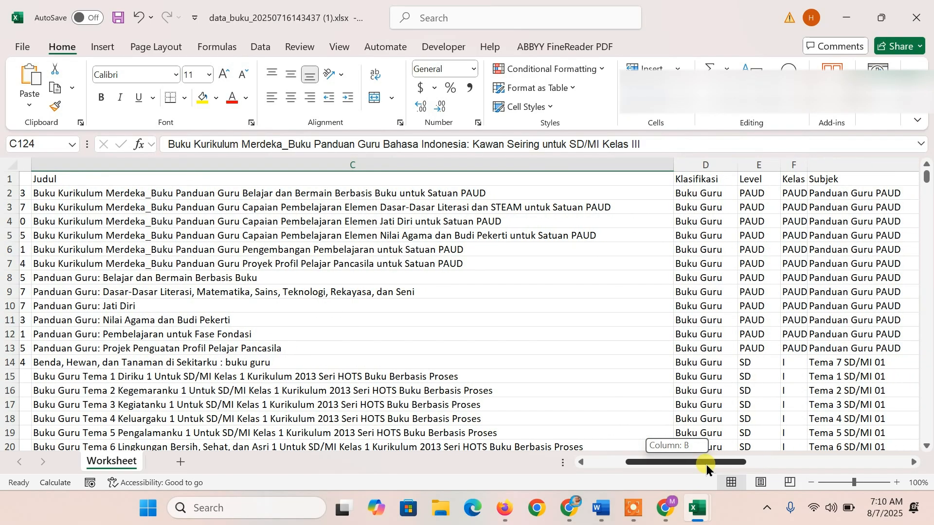
left_click_drag(706, 464, 655, 460)
left_click(675, 508)
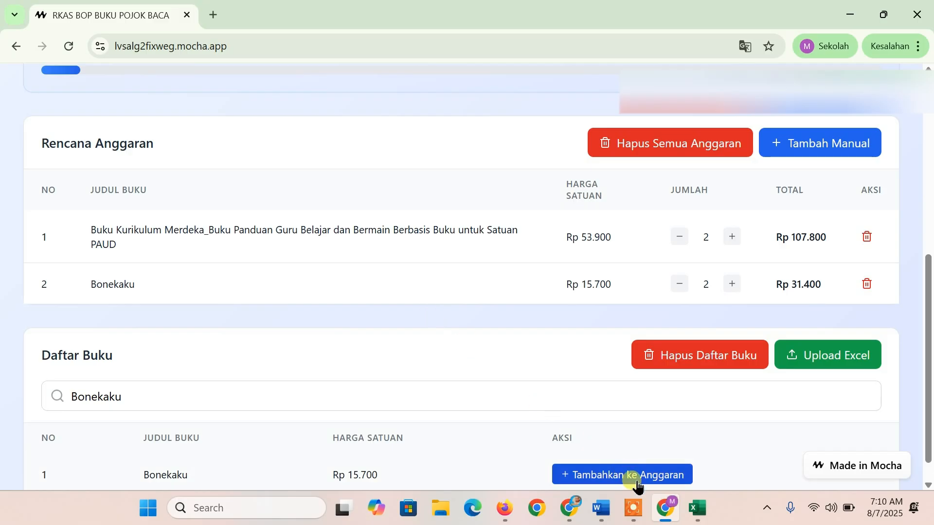
mouse_move(637, 518)
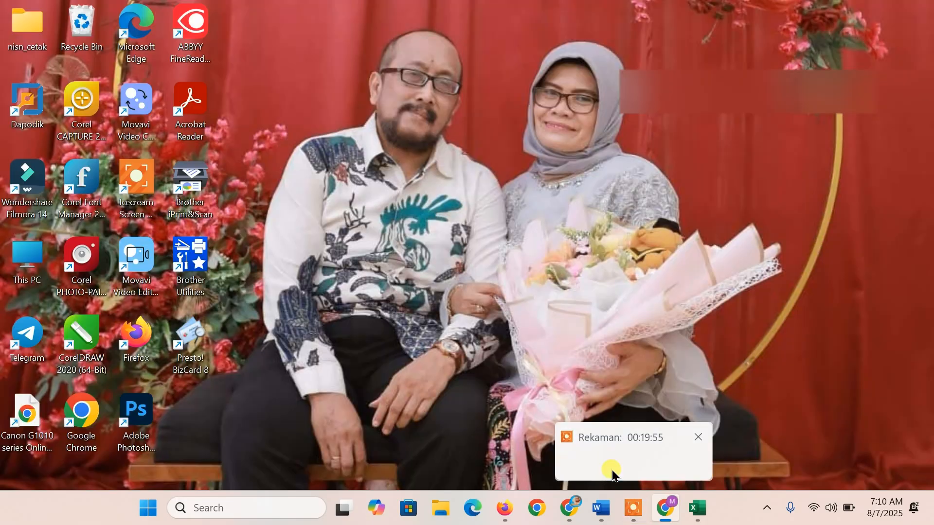
left_click(613, 457)
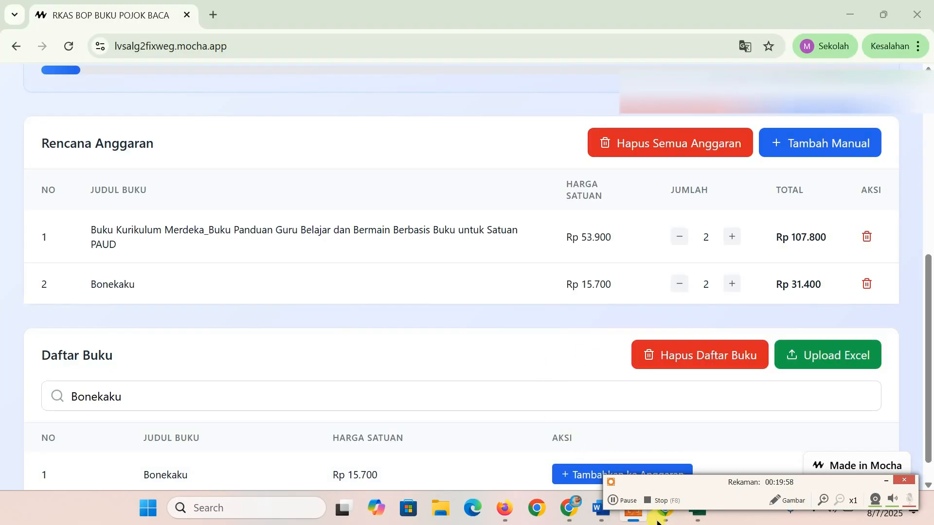